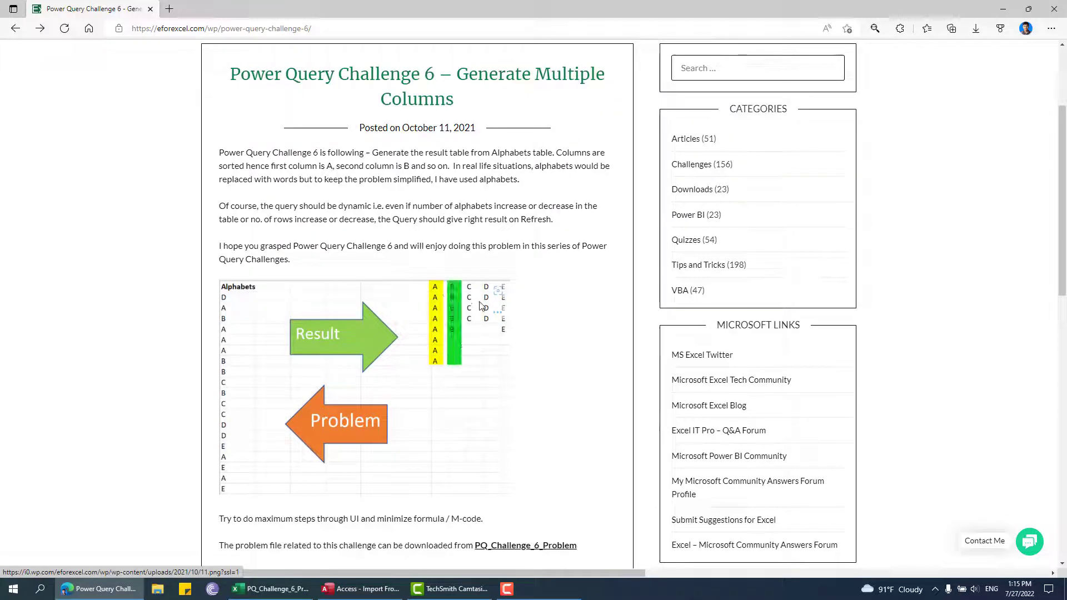
# Switch to the PQ_Challenge_6_Problem workbook in Excel and copy the Alphabets list A1:A23 to cell F5 of a new sheet.
pyautogui.click(283, 590)
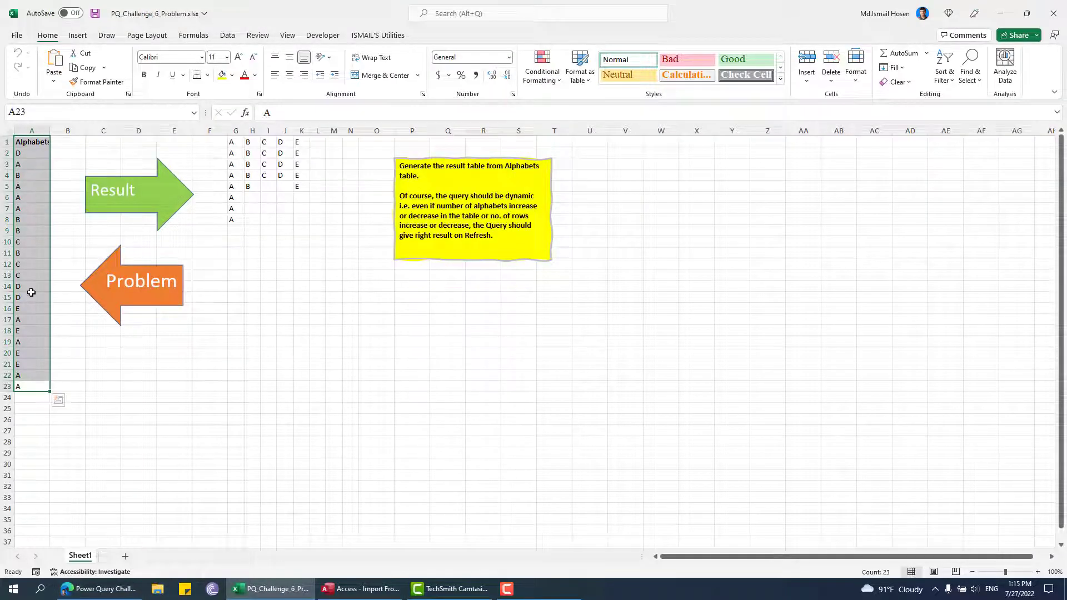
pyautogui.hotkey('ctrl', 'c')
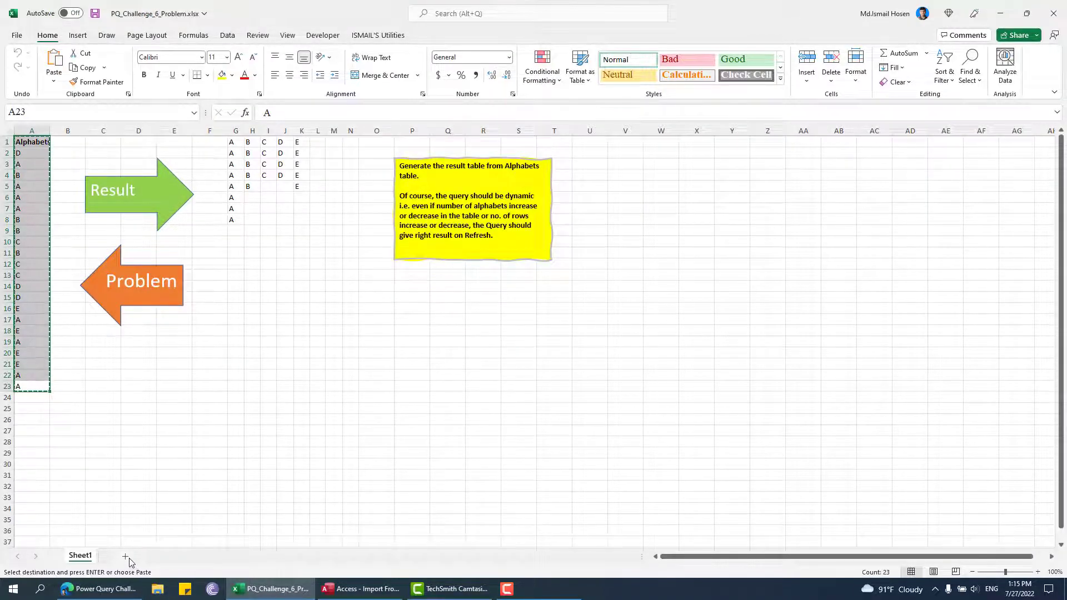
pyautogui.click(125, 556)
pyautogui.click(209, 186)
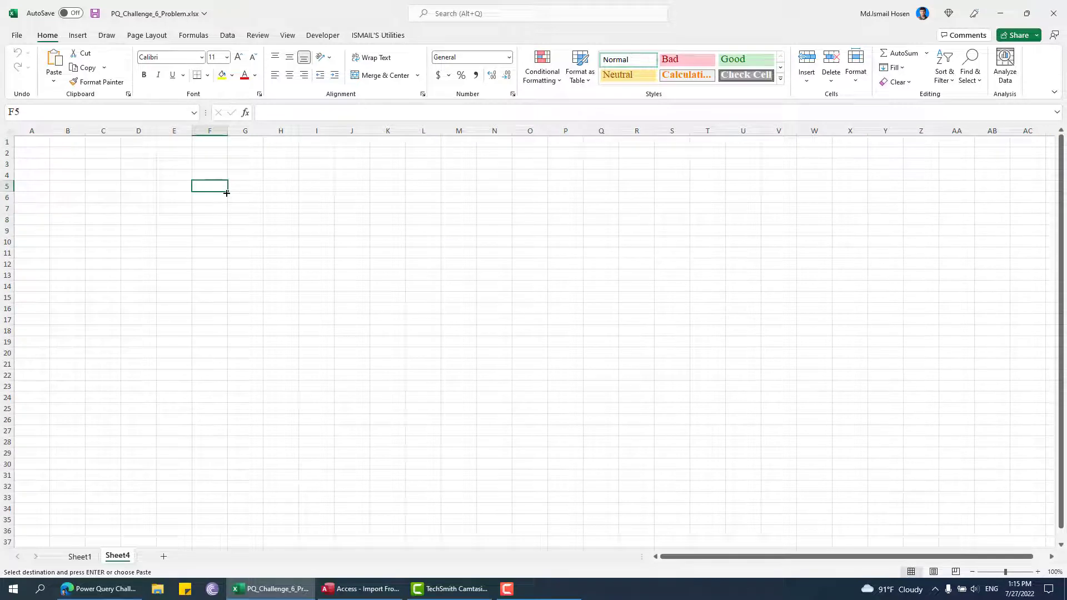
pyautogui.hotkey('ctrl', 'v')
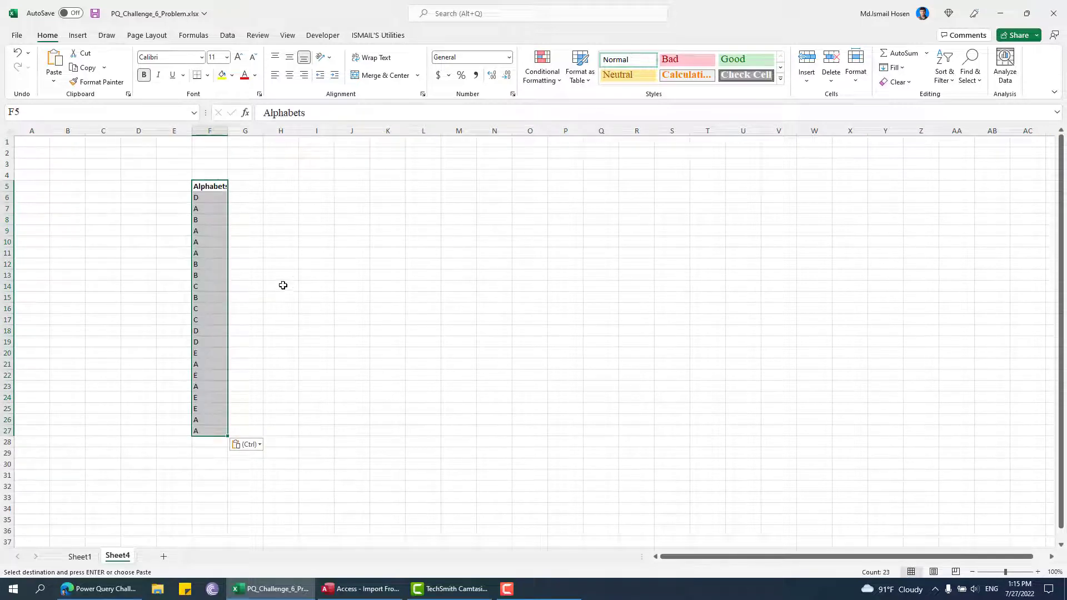
# Turn the range F5:F27 into a table with headers and load it into the Power Query Editor.
pyautogui.press('alt')
pyautogui.press('a')
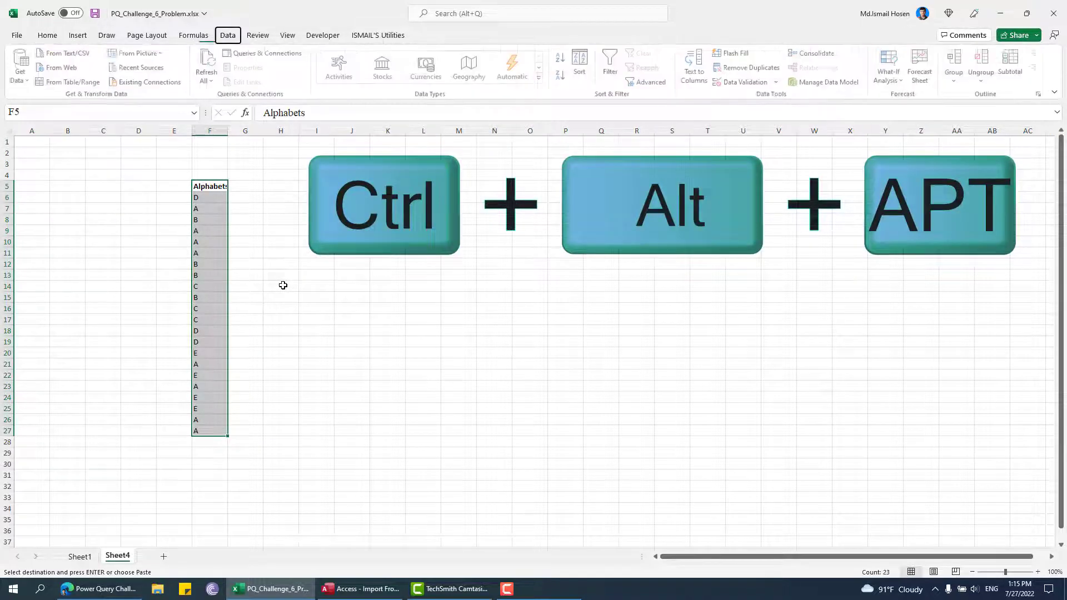
pyautogui.press('p')
pyautogui.press('t')
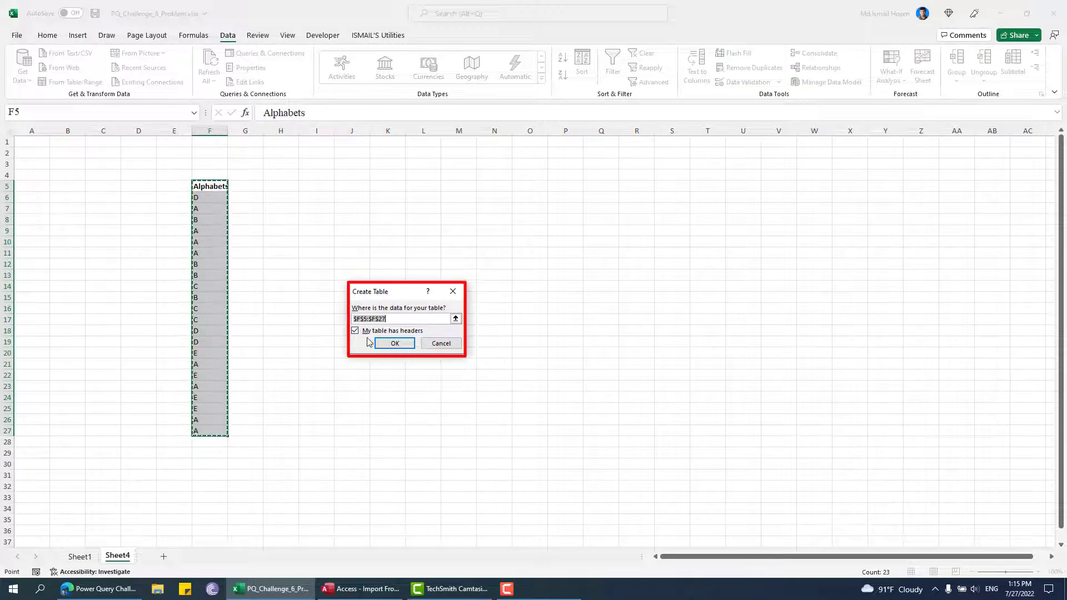
pyautogui.click(380, 342)
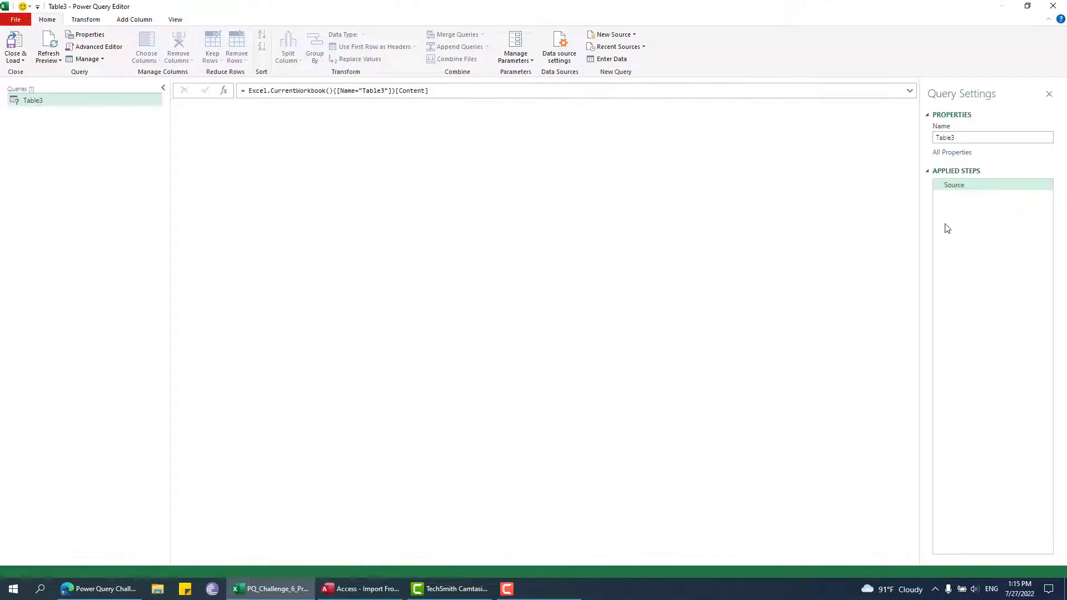
# Group the rows by Alphabets with a Count Rows column named Count.
pyautogui.click(944, 199)
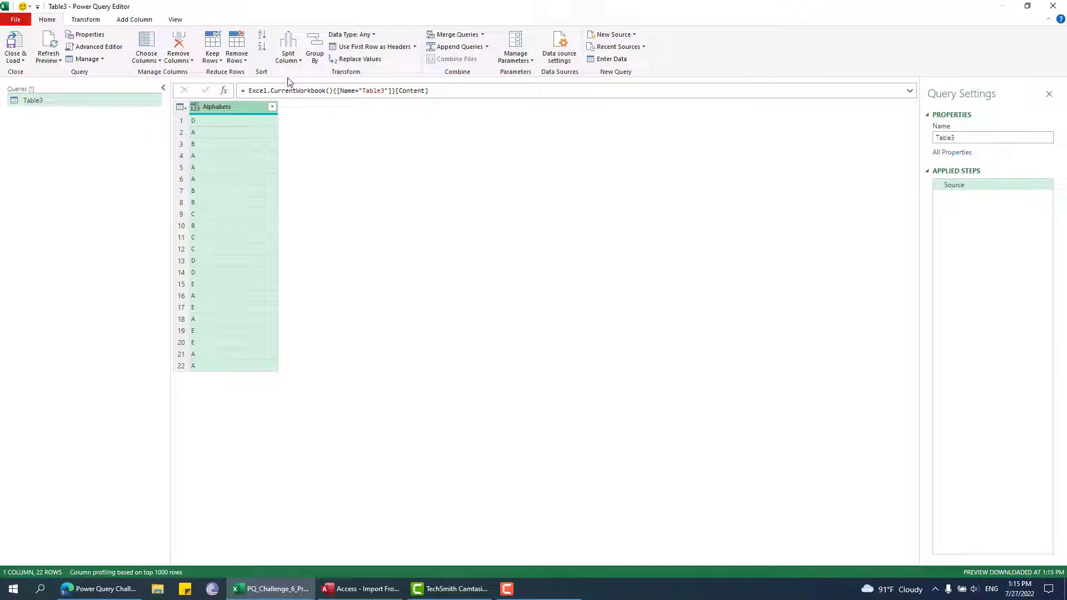
pyautogui.click(314, 50)
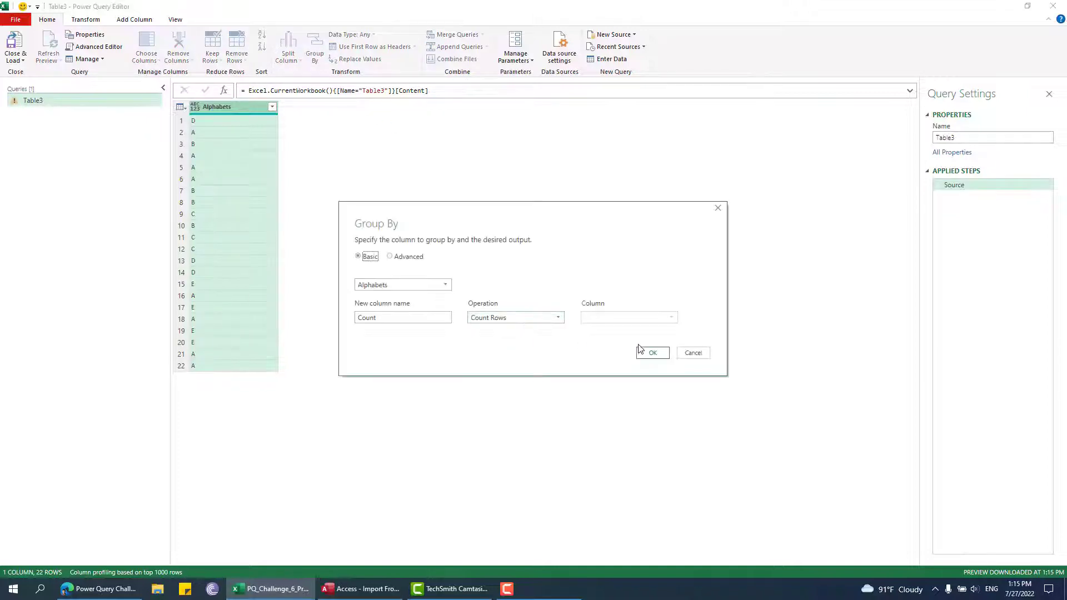
pyautogui.click(664, 356)
# Add a custom column named Custom with the formula {1..[Count]}.
pyautogui.click(134, 19)
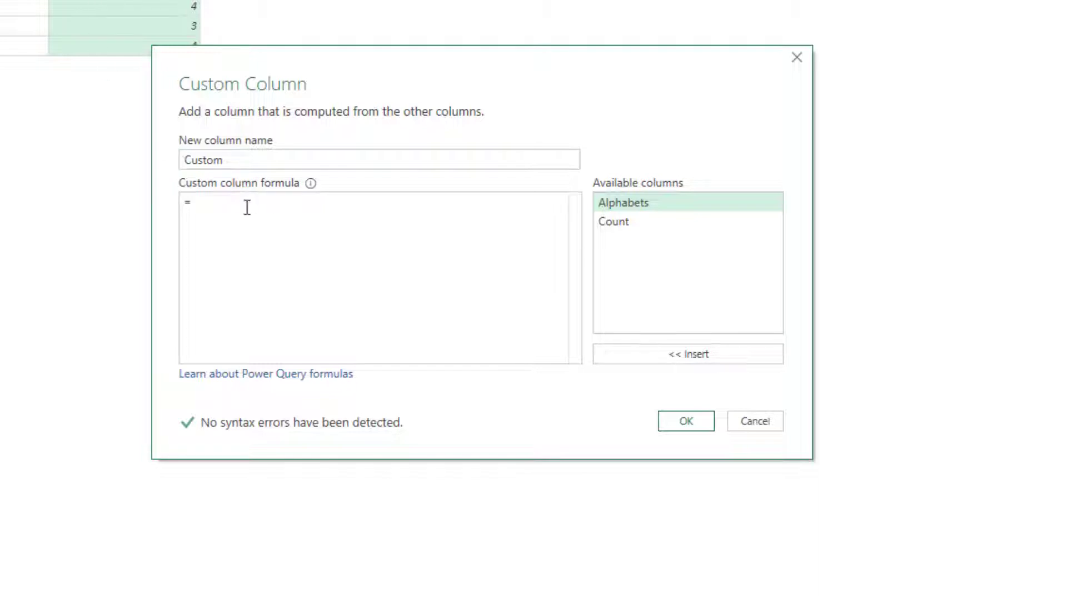
pyautogui.write('{1')
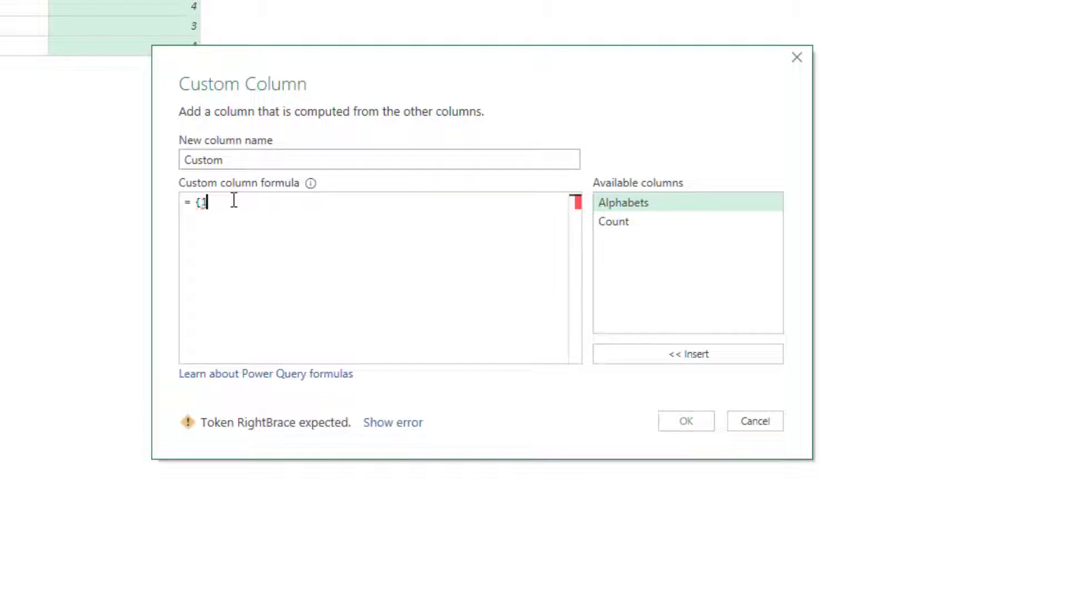
pyautogui.write('..')
pyautogui.doubleClick(613, 222)
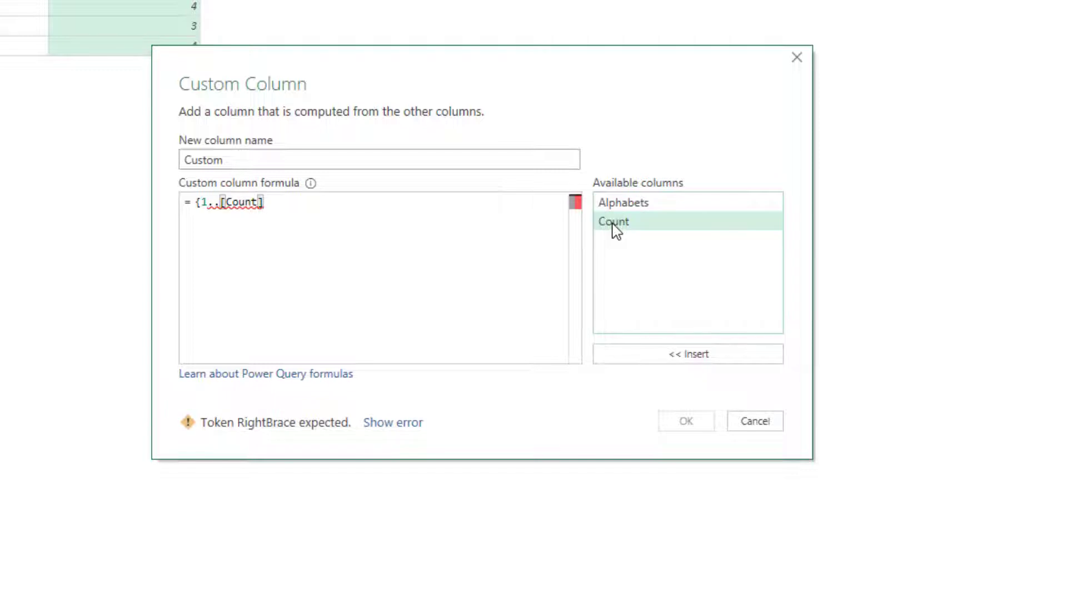
pyautogui.write('}')
pyautogui.click(689, 425)
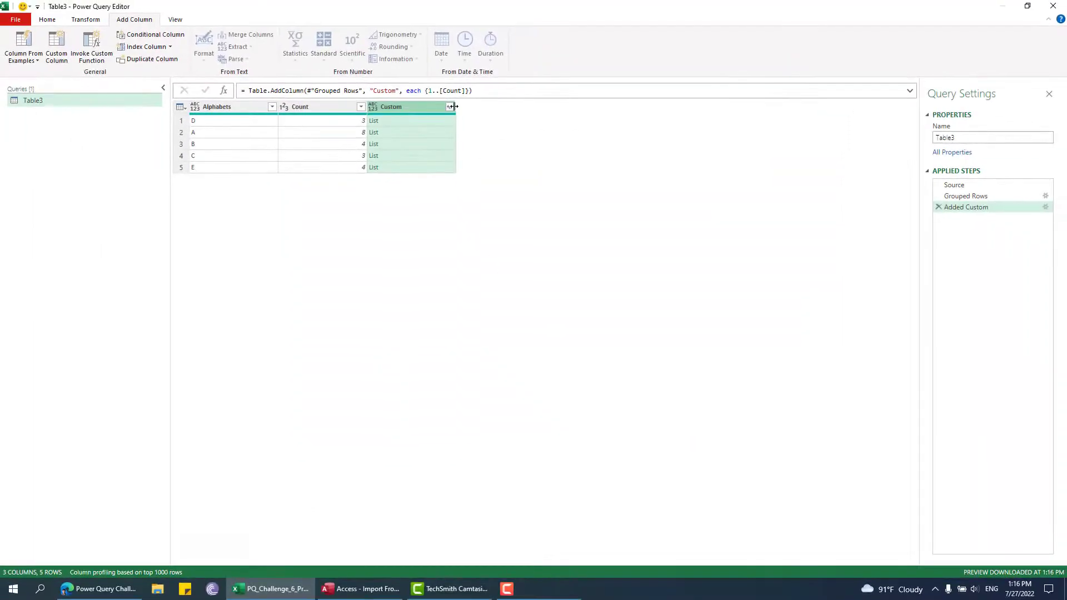
# Expand the lists in the Custom column to new rows and remove the Count column.
pyautogui.click(450, 108)
pyautogui.click(408, 117)
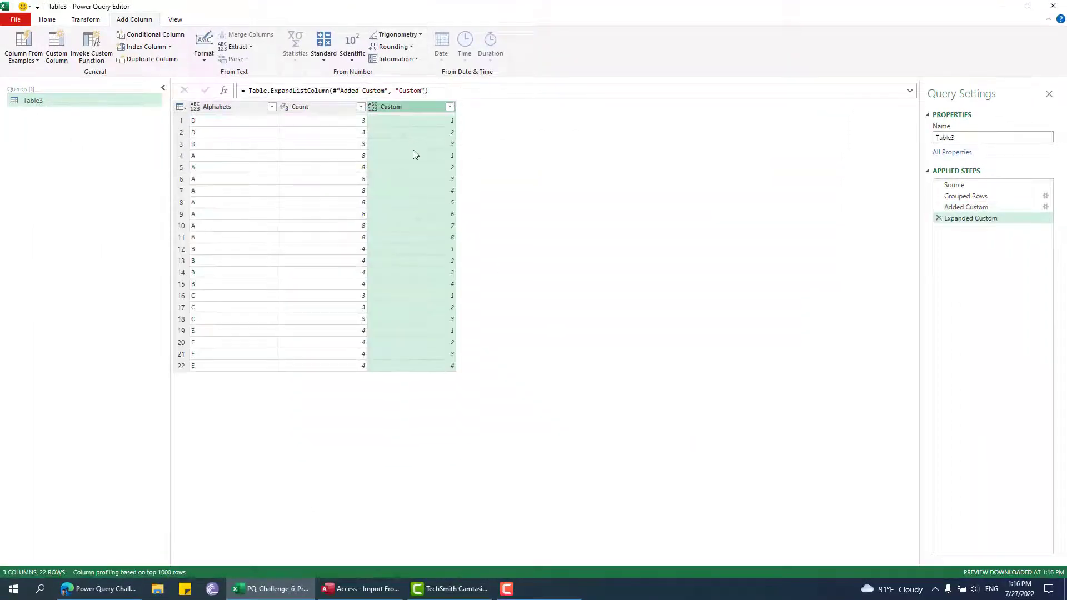
pyautogui.click(337, 108)
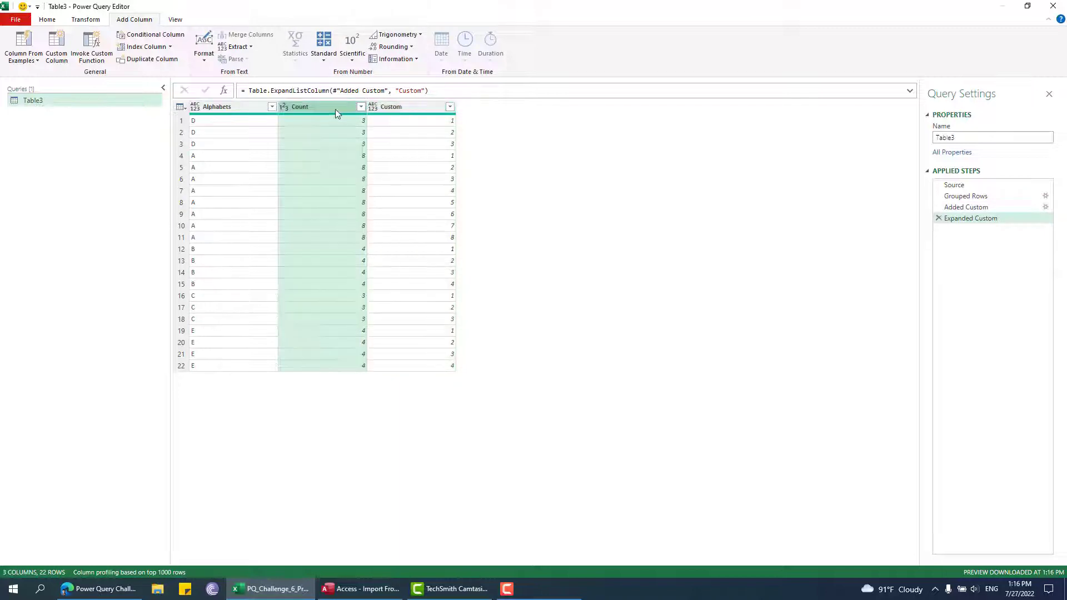
pyautogui.click(50, 20)
pyautogui.click(178, 45)
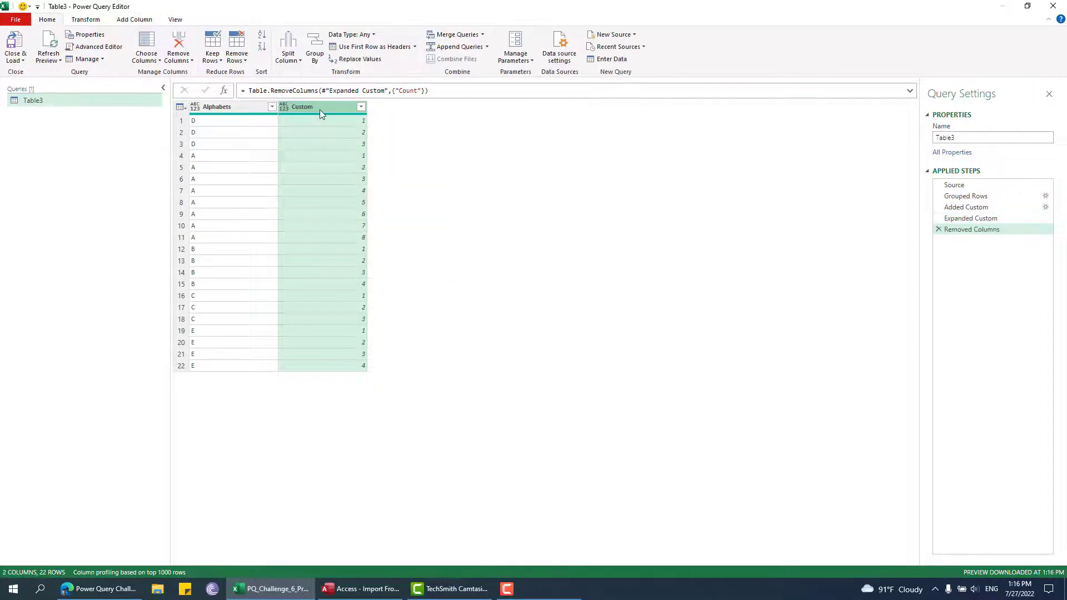
# Sort the rows by the Alphabets column in ascending order and check the sorted letters.
pyautogui.click(272, 107)
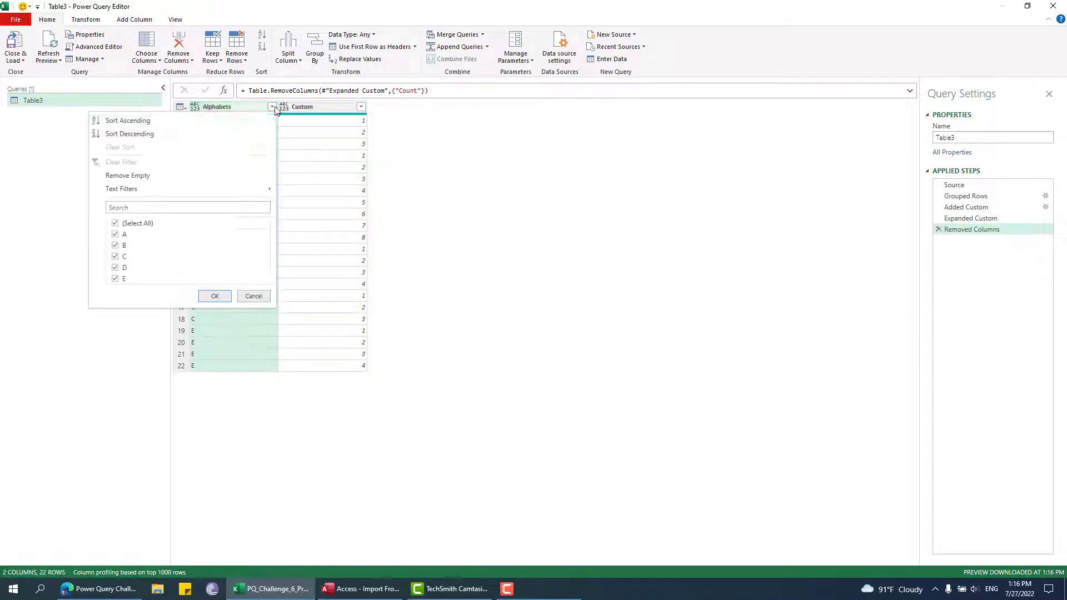
pyautogui.click(156, 120)
pyautogui.click(235, 121)
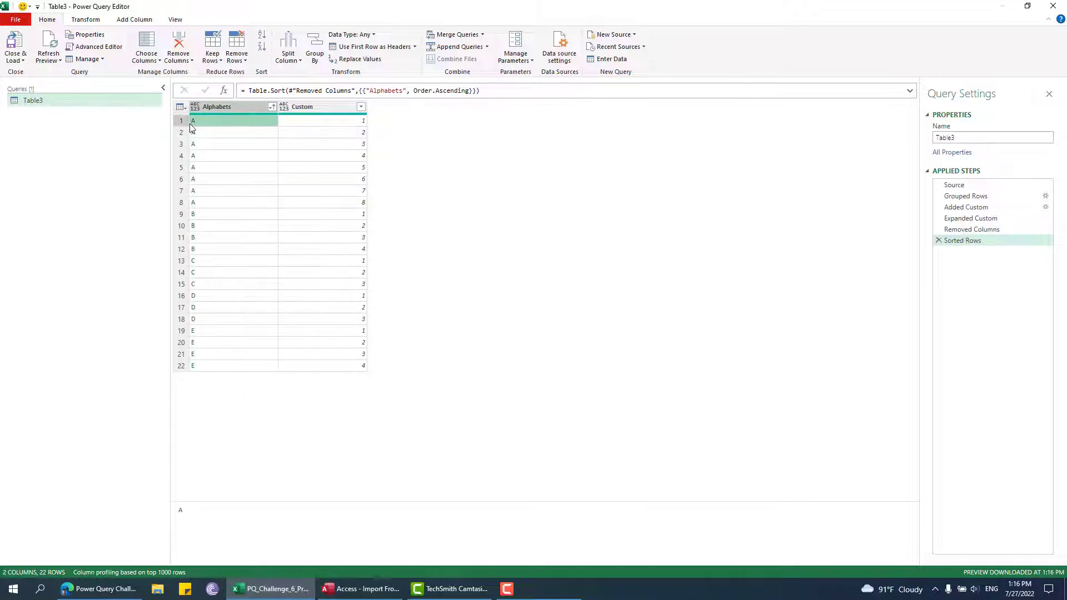
pyautogui.press('Down')
pyautogui.press('Down')
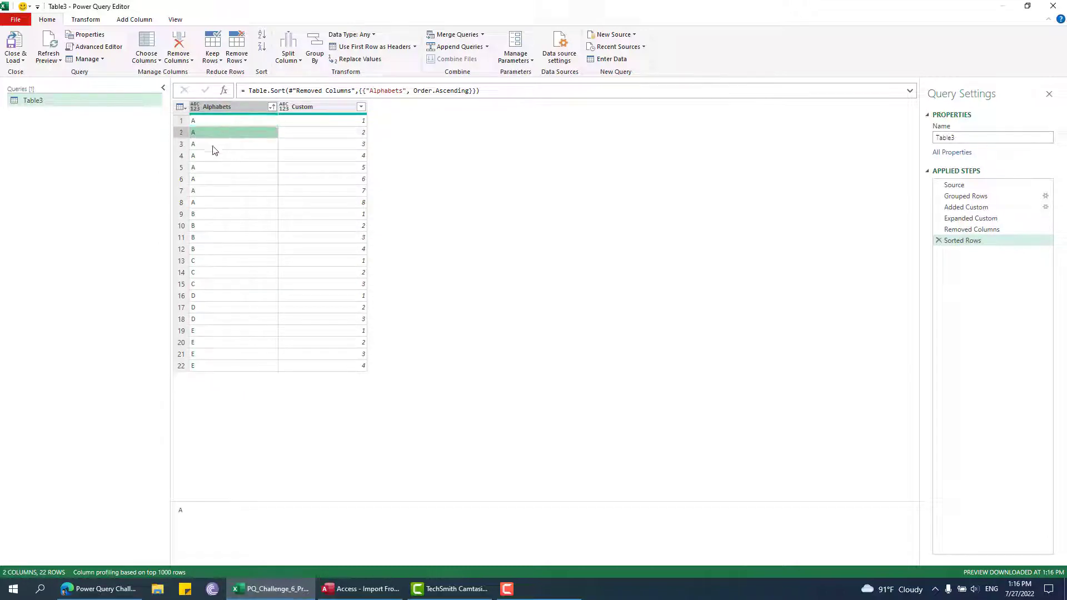
pyautogui.press('Down')
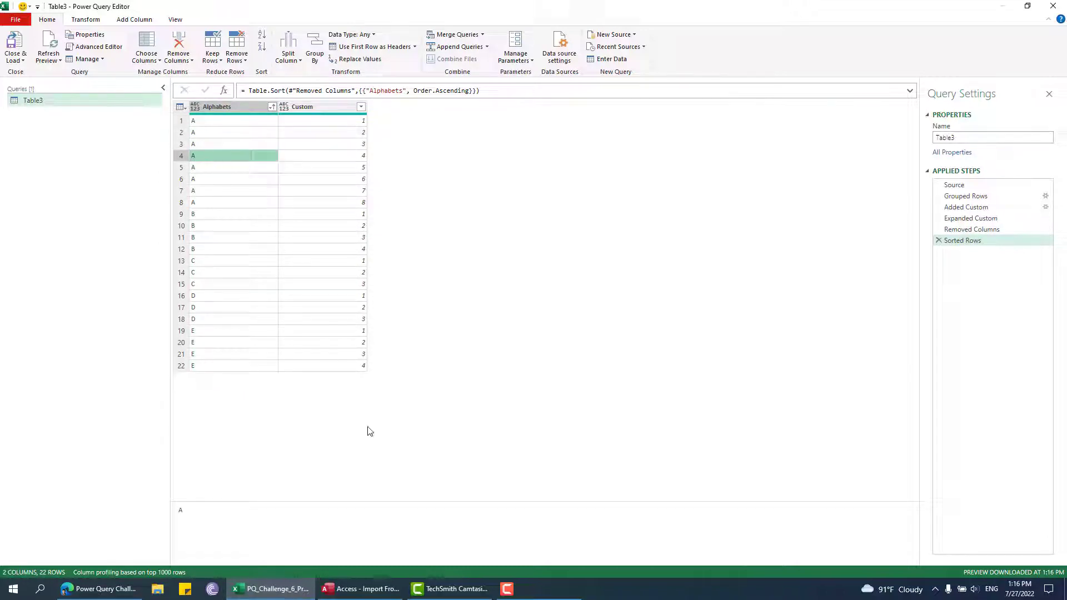
pyautogui.click(269, 111)
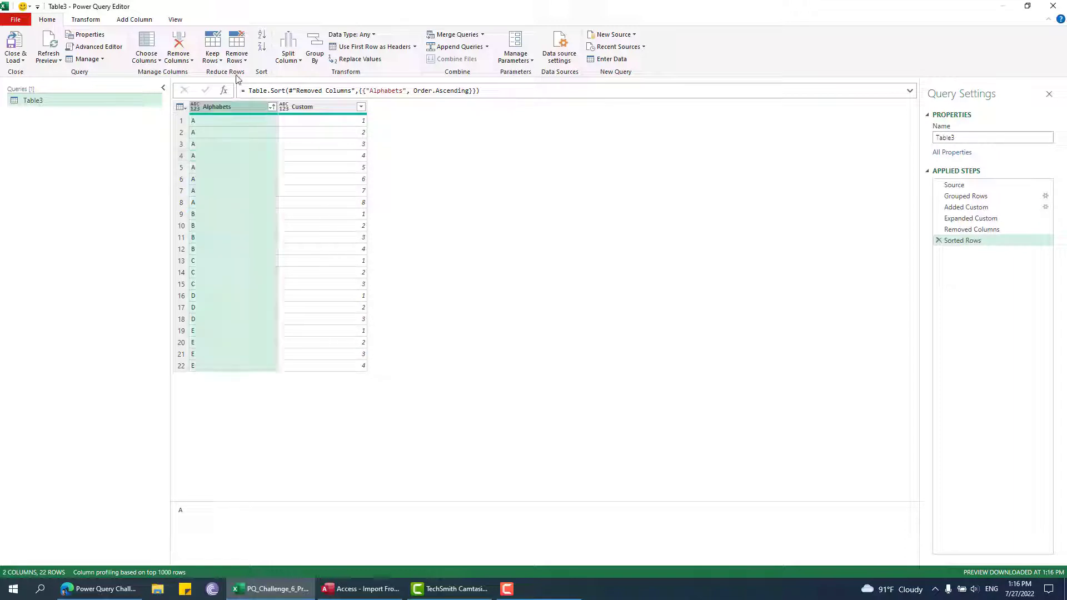
pyautogui.click(98, 19)
pyautogui.click(221, 59)
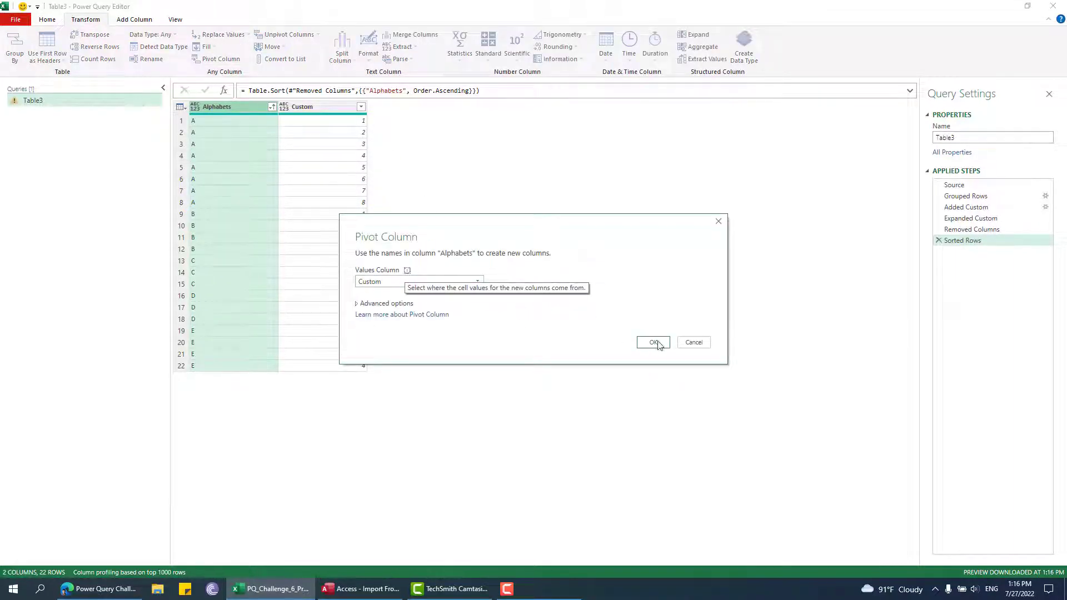
pyautogui.click(705, 343)
# Duplicate the Alphabets column and pivot the original without aggregation, using Alphabets - Copy as the values column.
pyautogui.rightClick(253, 105)
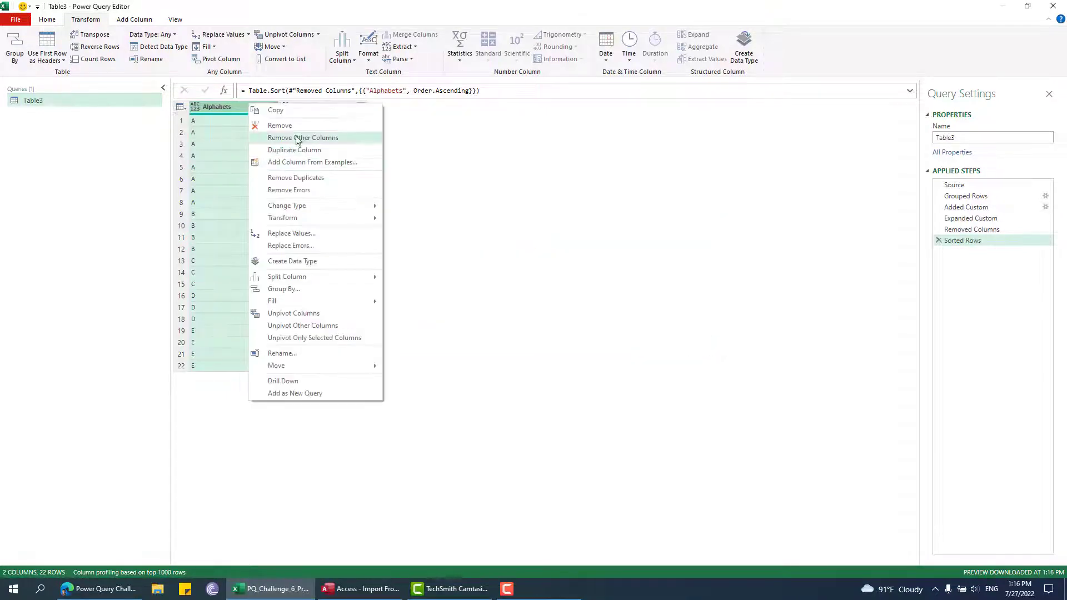
pyautogui.click(331, 148)
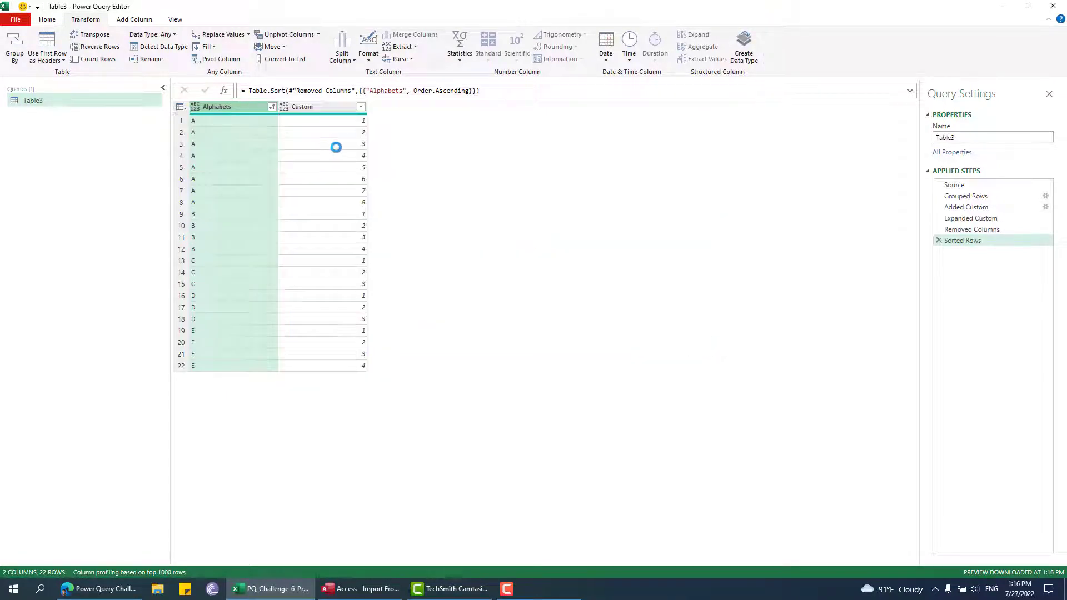
pyautogui.click(244, 105)
pyautogui.rightClick(244, 106)
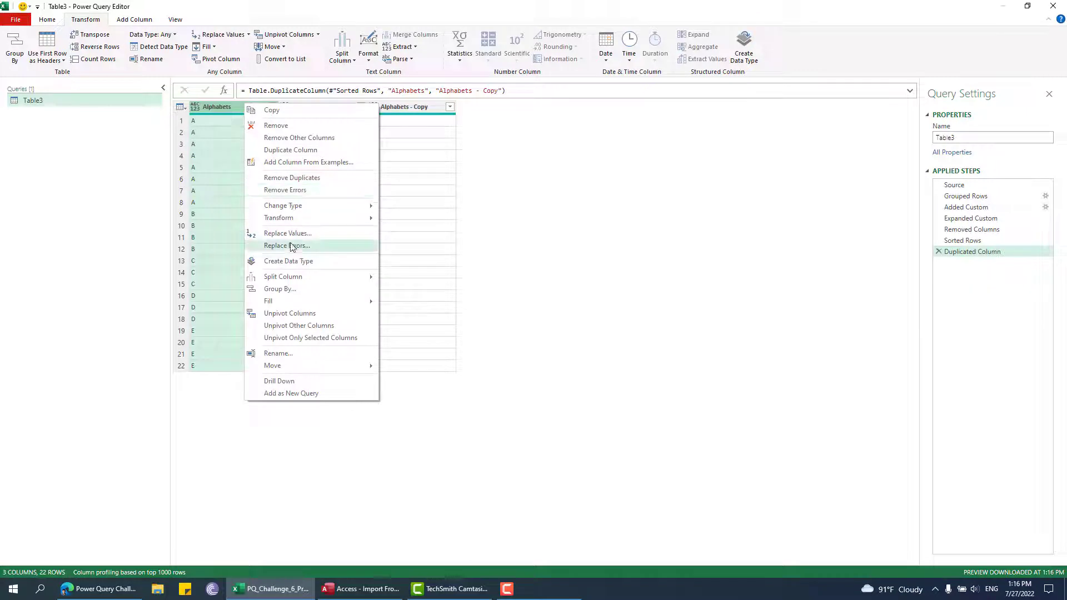
pyautogui.click(223, 61)
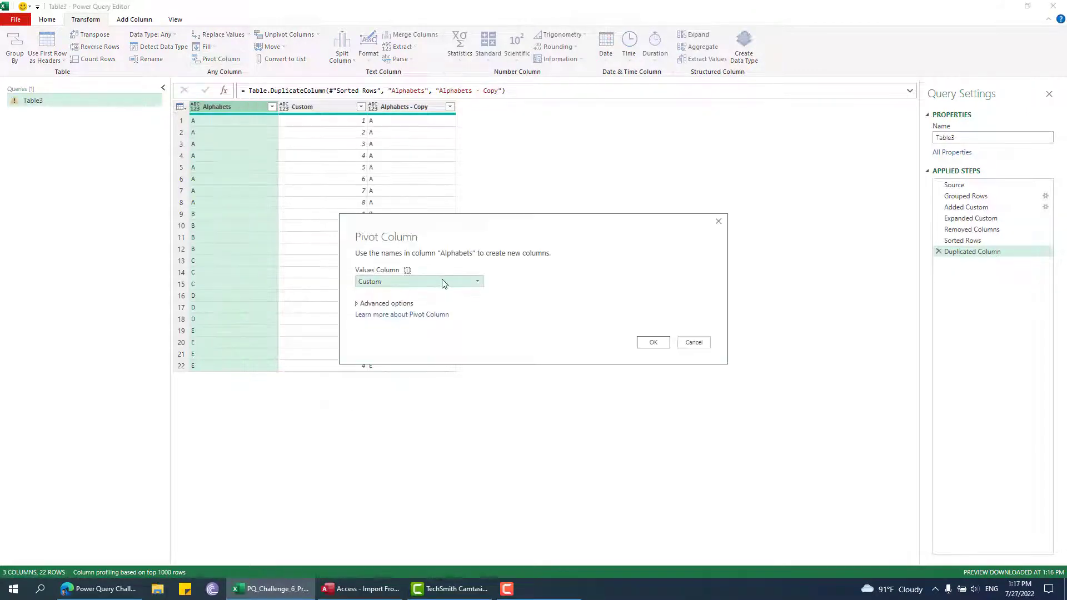
pyautogui.click(420, 282)
pyautogui.click(403, 303)
pyautogui.click(386, 303)
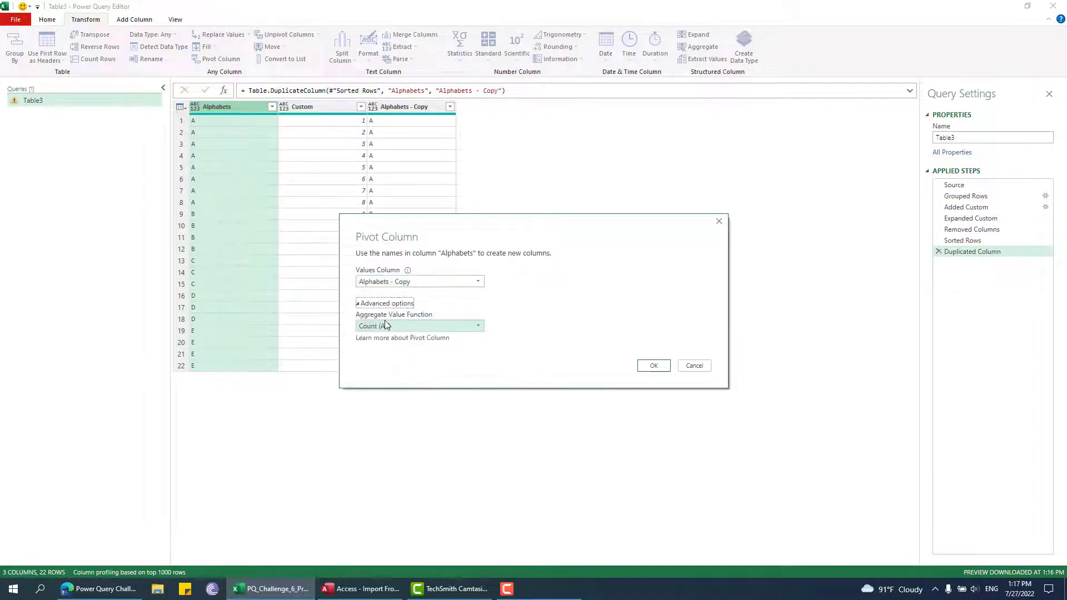
pyautogui.click(419, 327)
pyautogui.click(387, 394)
pyautogui.click(642, 363)
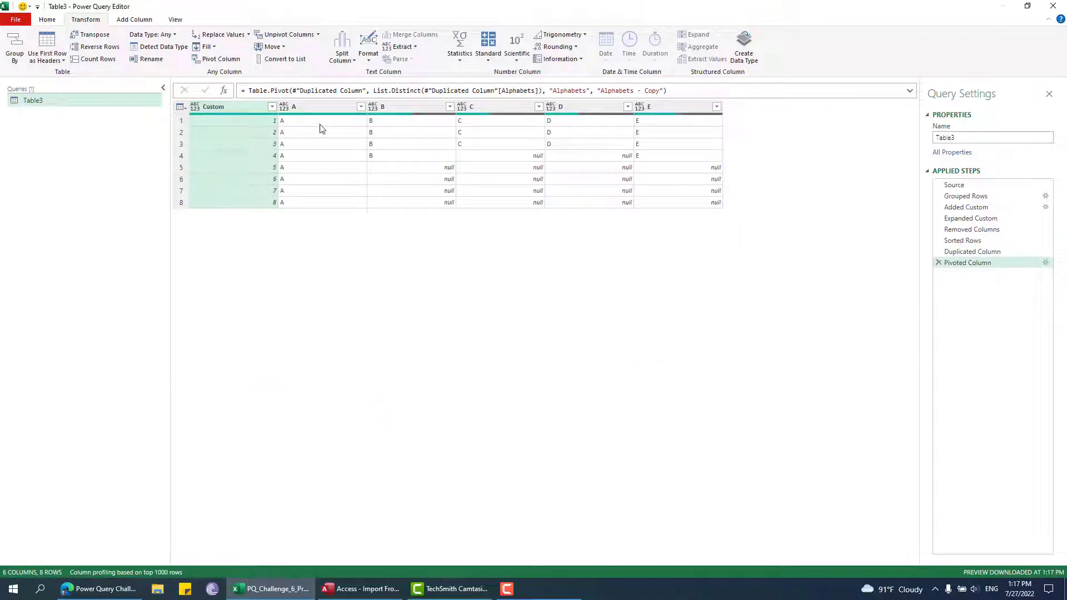
pyautogui.click(312, 129)
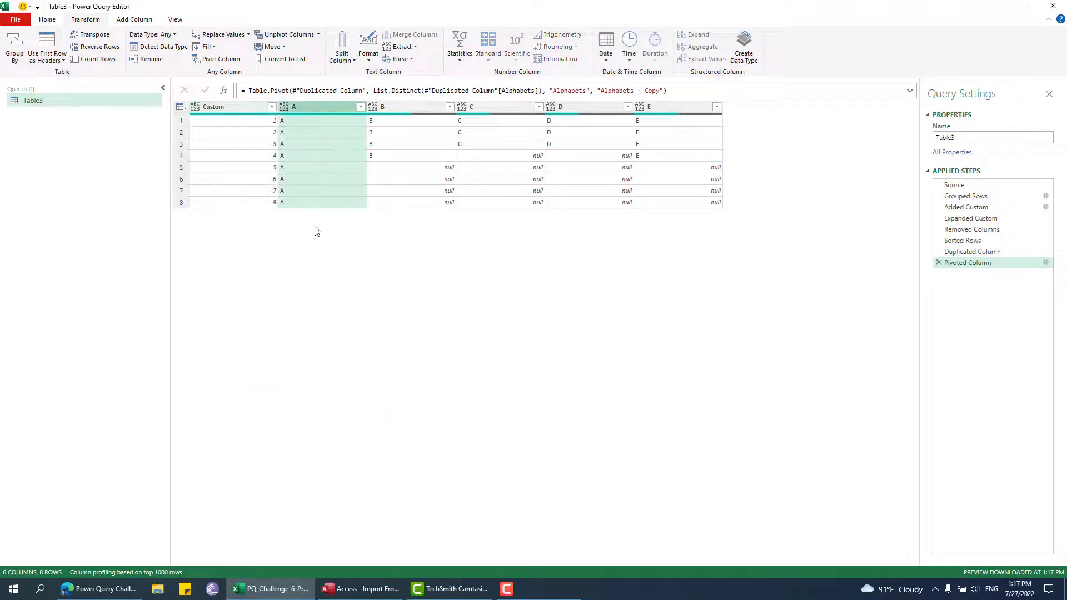
pyautogui.click(405, 153)
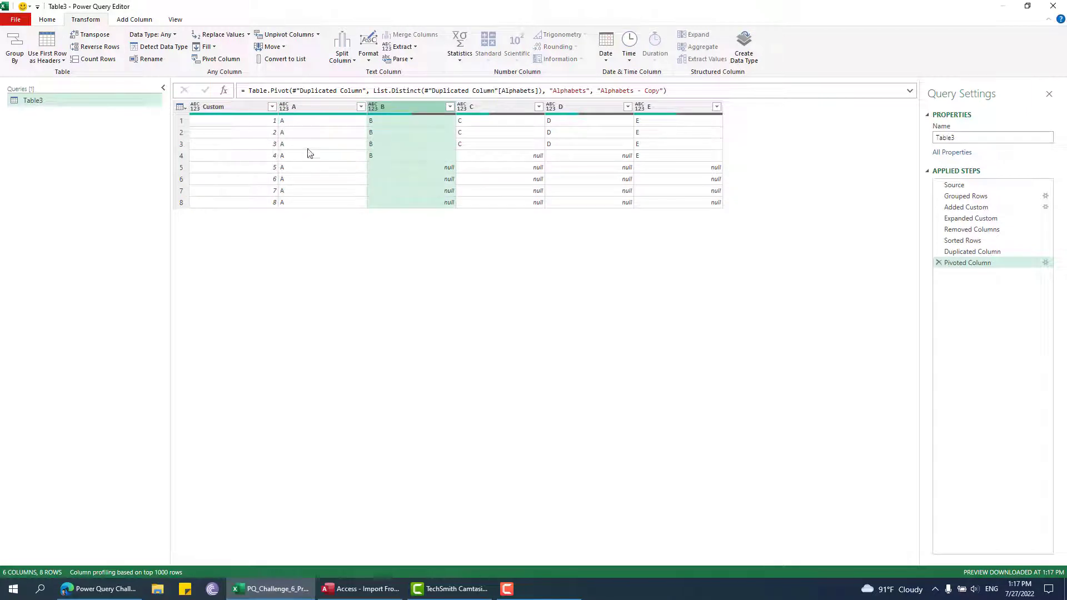
pyautogui.click(481, 115)
pyautogui.click(568, 106)
pyautogui.click(673, 119)
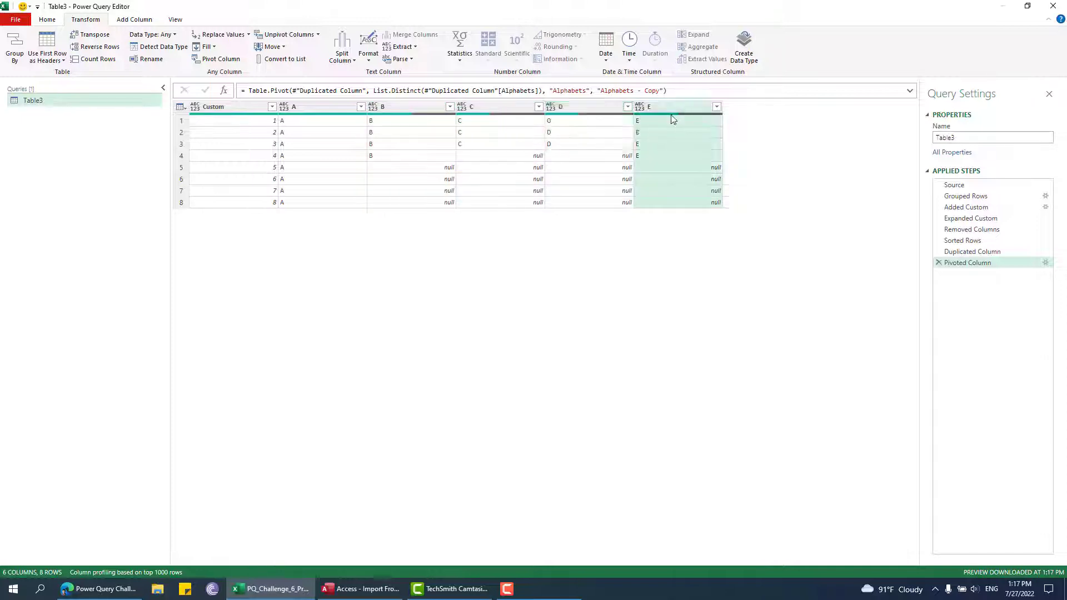
# Remove the Custom index column from the pivoted table.
pyautogui.click(237, 109)
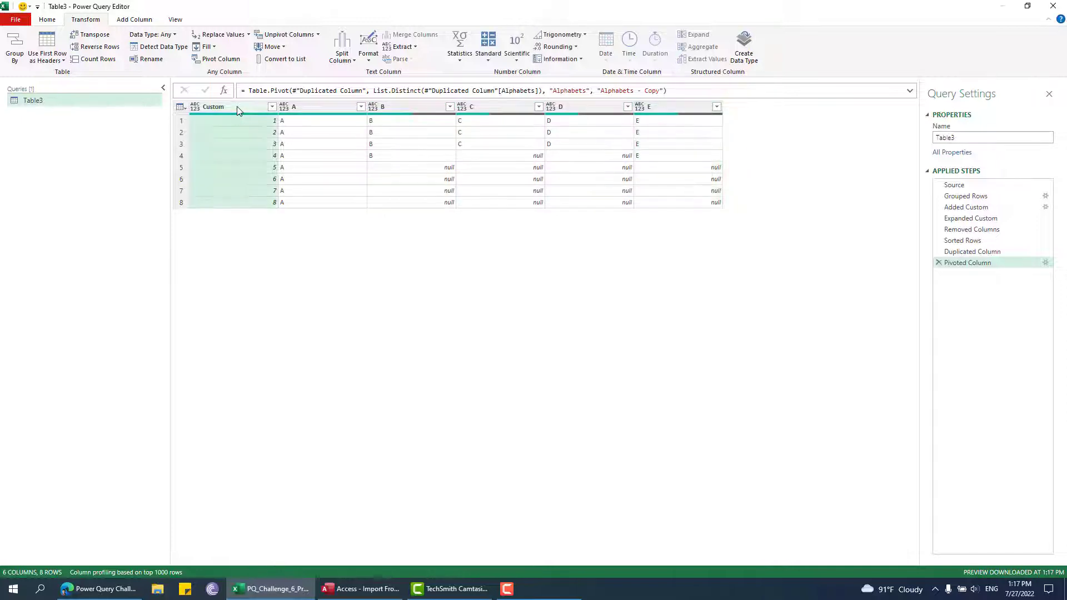
pyautogui.rightClick(238, 110)
pyautogui.click(259, 127)
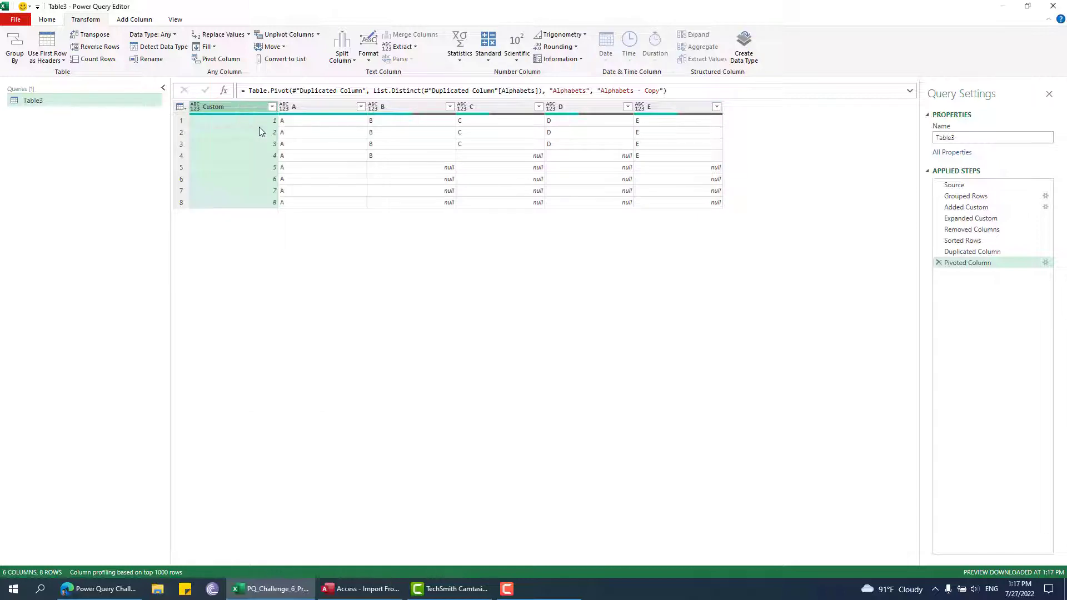
# Close the query editor and load the result as a table into the existing worksheet at cell I5.
pyautogui.click(46, 22)
pyautogui.click(19, 59)
pyautogui.click(42, 84)
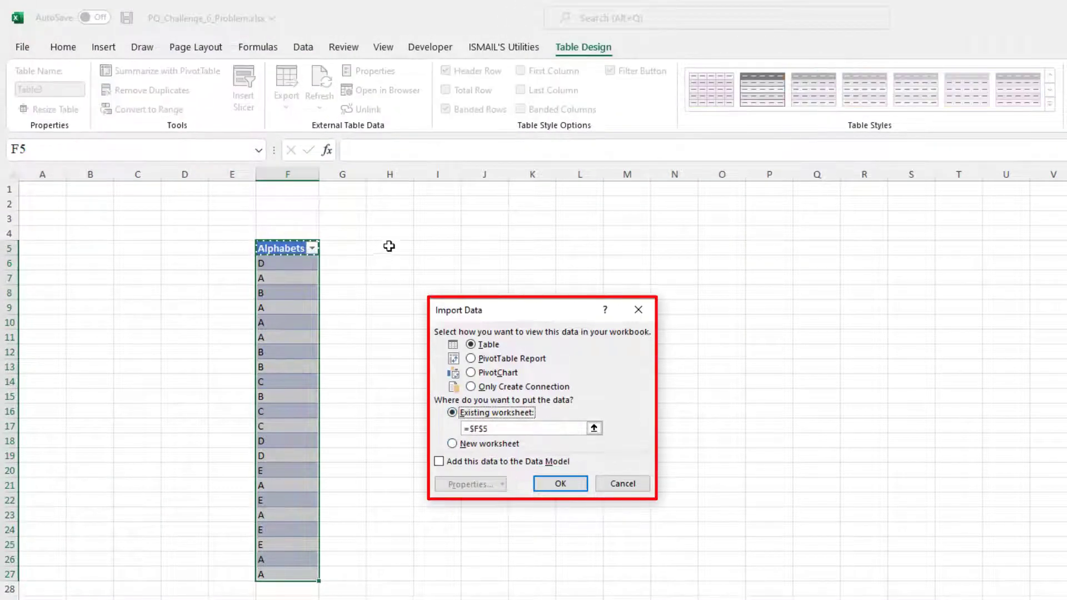
pyautogui.click(433, 248)
pyautogui.click(562, 484)
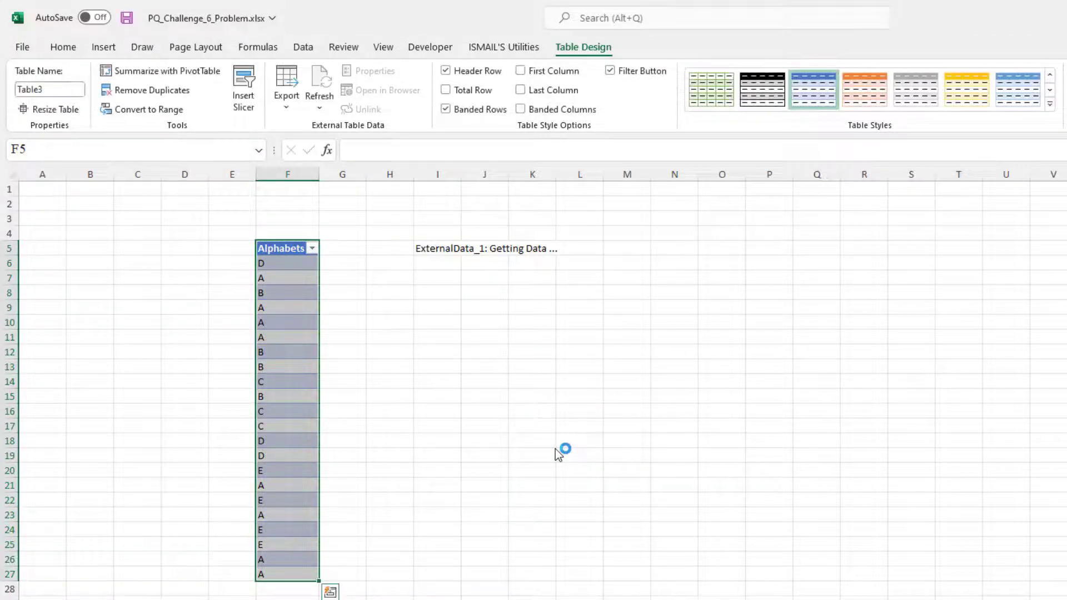
# Copy the source table's letters in F6:F27 and paste them directly below the list, starting at F28.
pyautogui.click(289, 500)
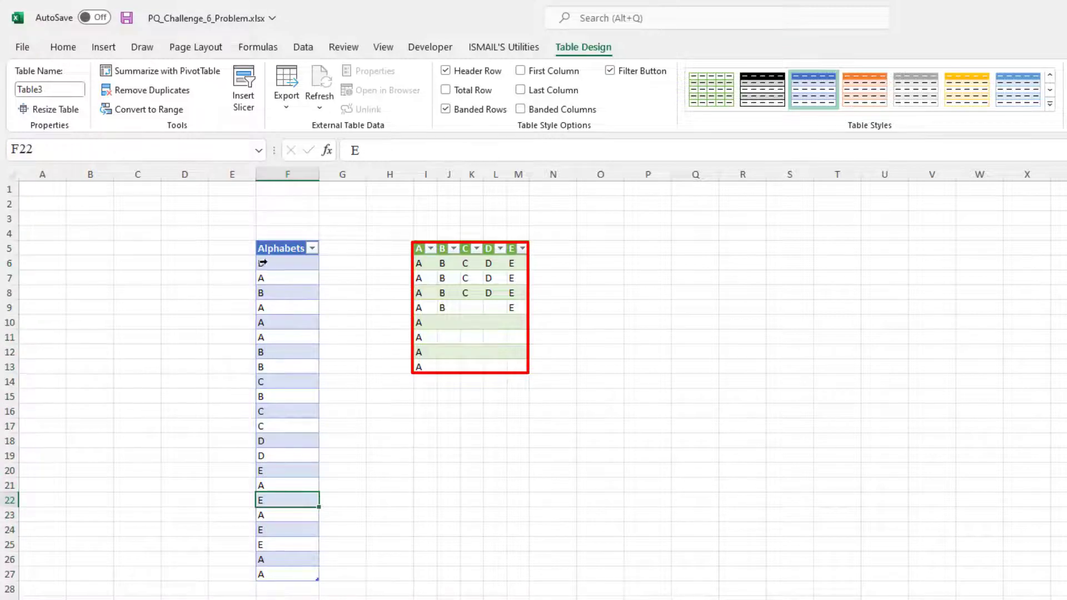
pyautogui.moveTo(261, 263); pyautogui.dragTo(273, 570)
pyautogui.moveTo(206, 428); pyautogui.dragTo(206, 429)
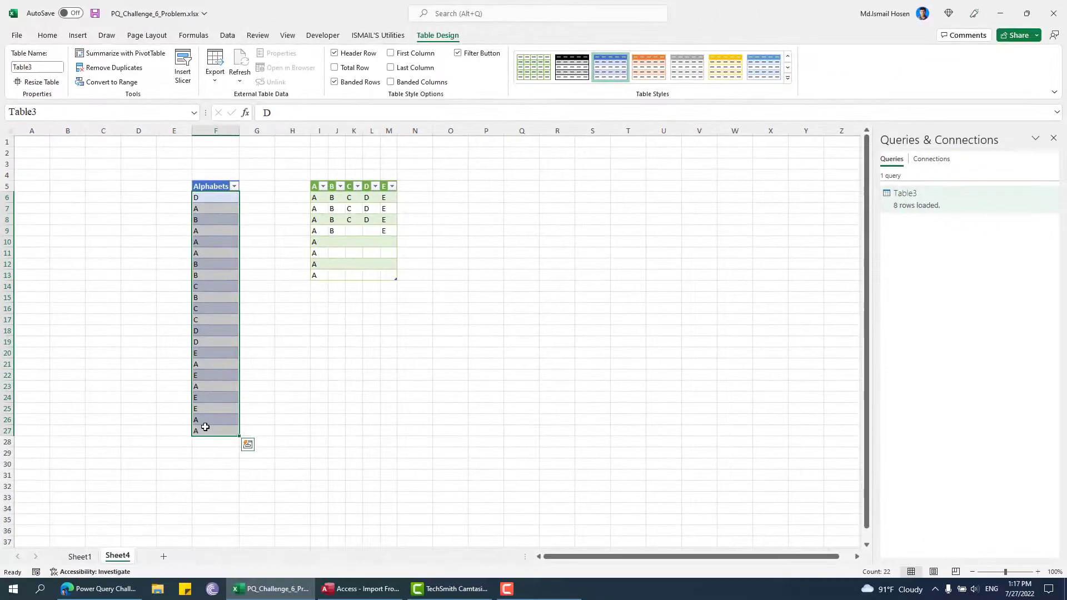
pyautogui.hotkey('ctrl', 'c')
pyautogui.click(203, 441)
pyautogui.hotkey('ctrl', 'v')
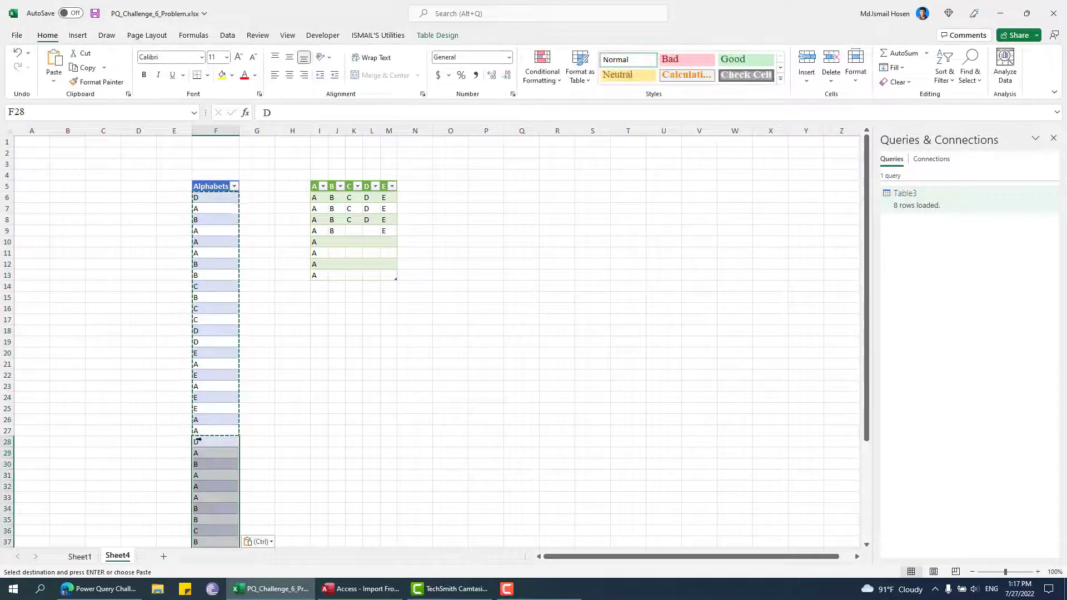
pyautogui.scroll(-5, 248, 430)
pyautogui.scroll(-1, 249, 429)
# Replace the letters in cells F46 and F47 of the Alphabets table with G and H.
pyautogui.click(214, 451)
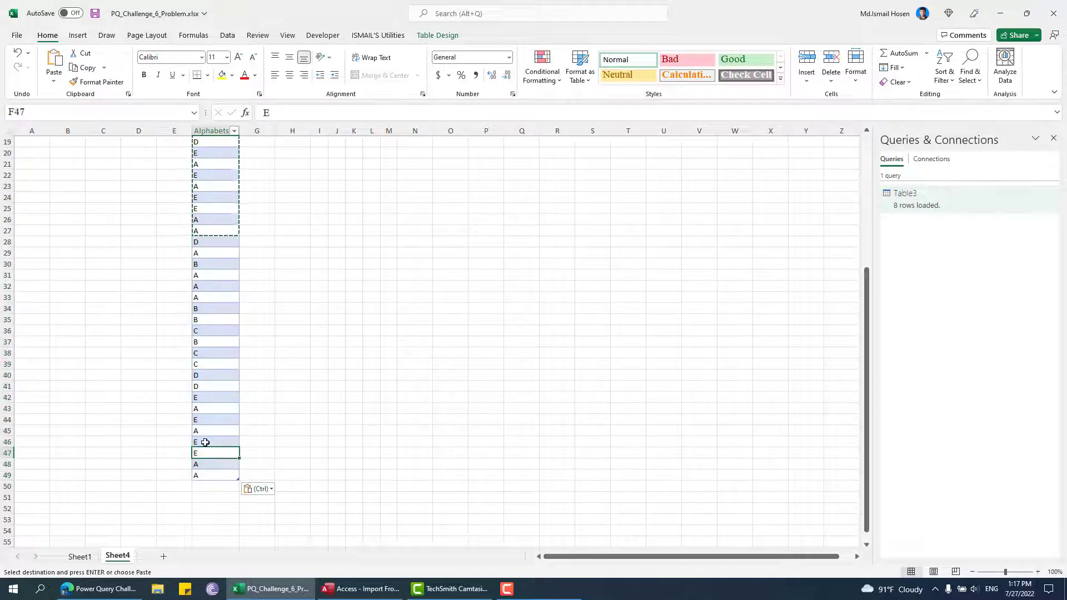
pyautogui.click(208, 443)
pyautogui.press('Escape')
pyautogui.write('g')
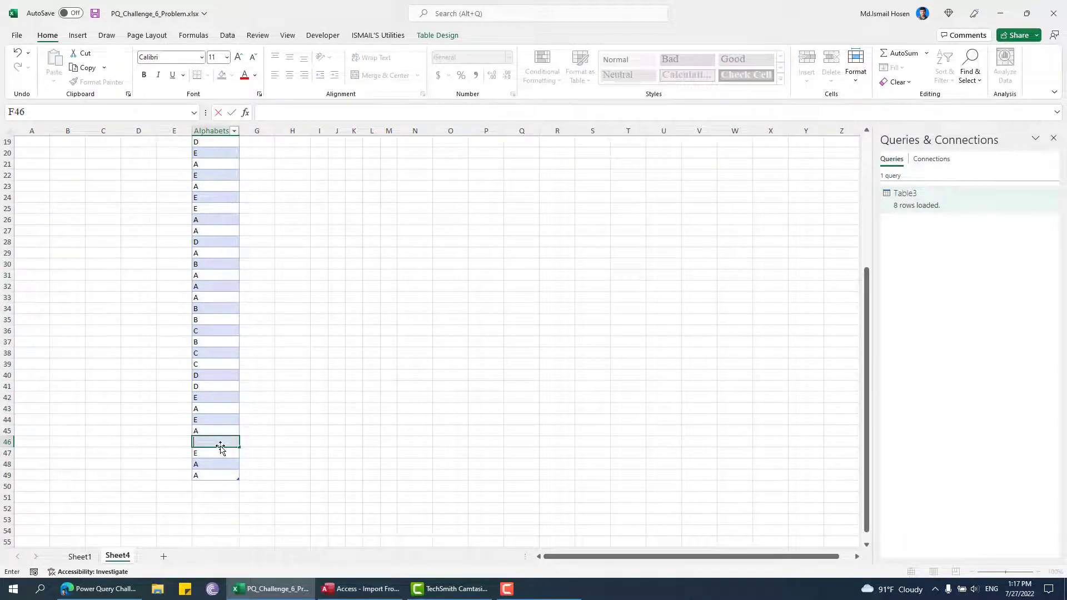
pyautogui.press('Return')
pyautogui.write('H')
pyautogui.press('Return')
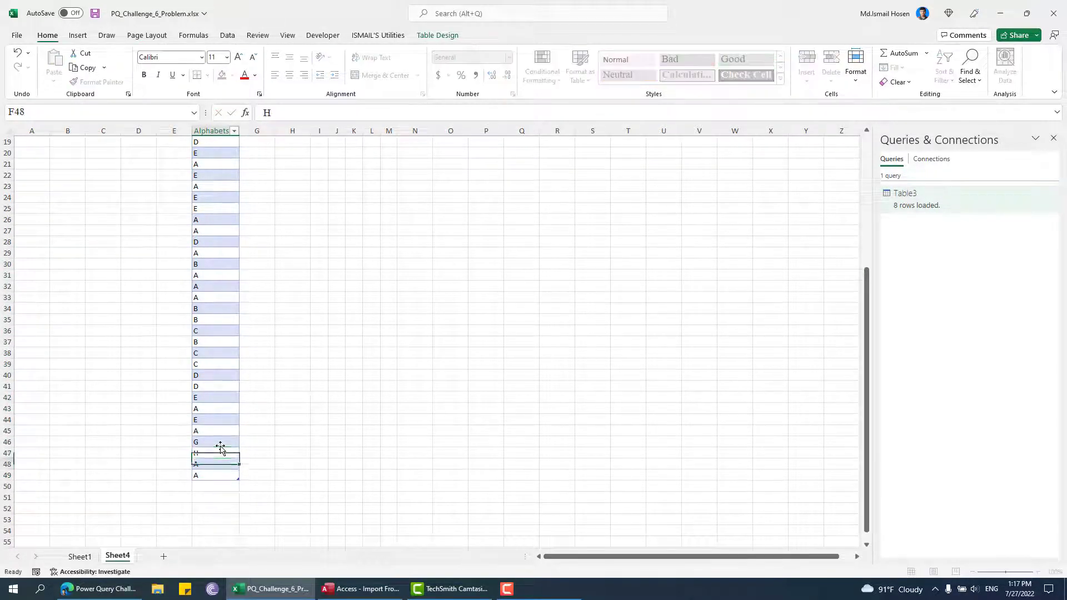
# Refresh the loaded result table beside the source so it includes the extended Alphabets list.
pyautogui.scroll(6, 358, 179)
pyautogui.rightClick(348, 221)
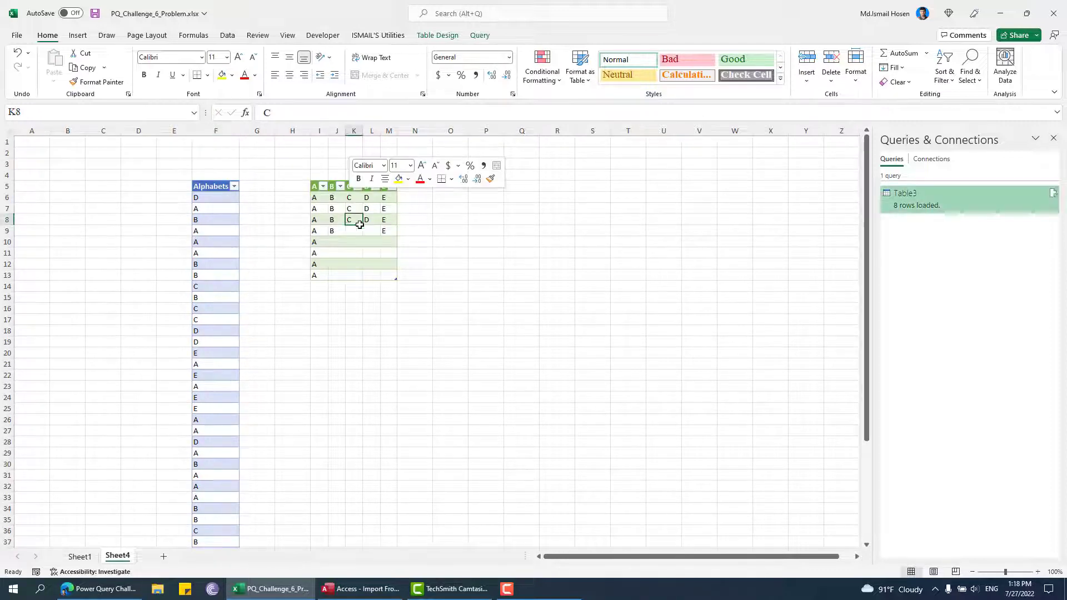
pyautogui.click(391, 325)
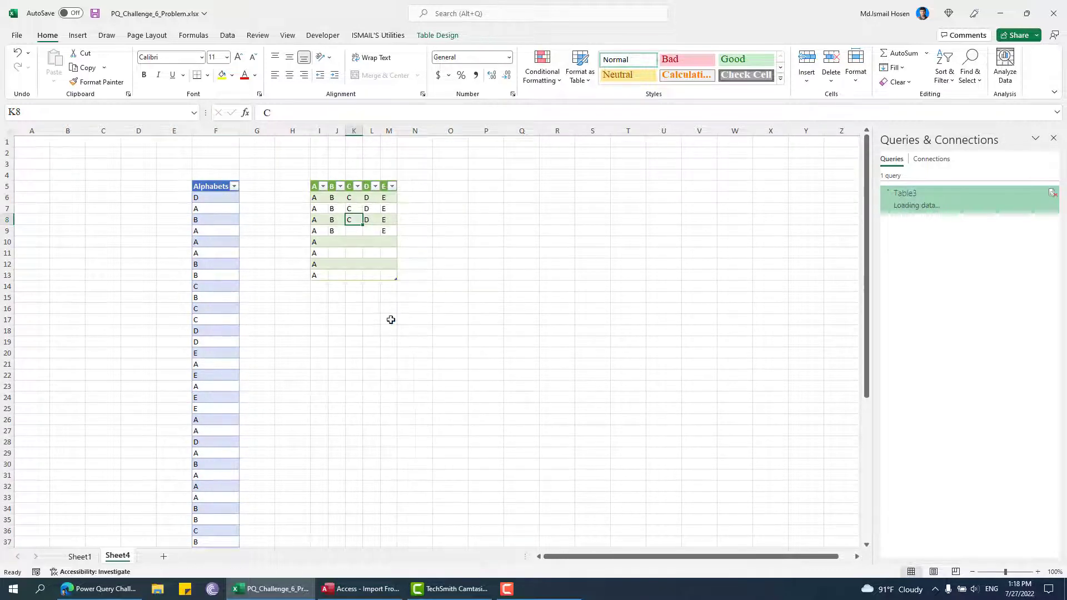
pyautogui.click(425, 219)
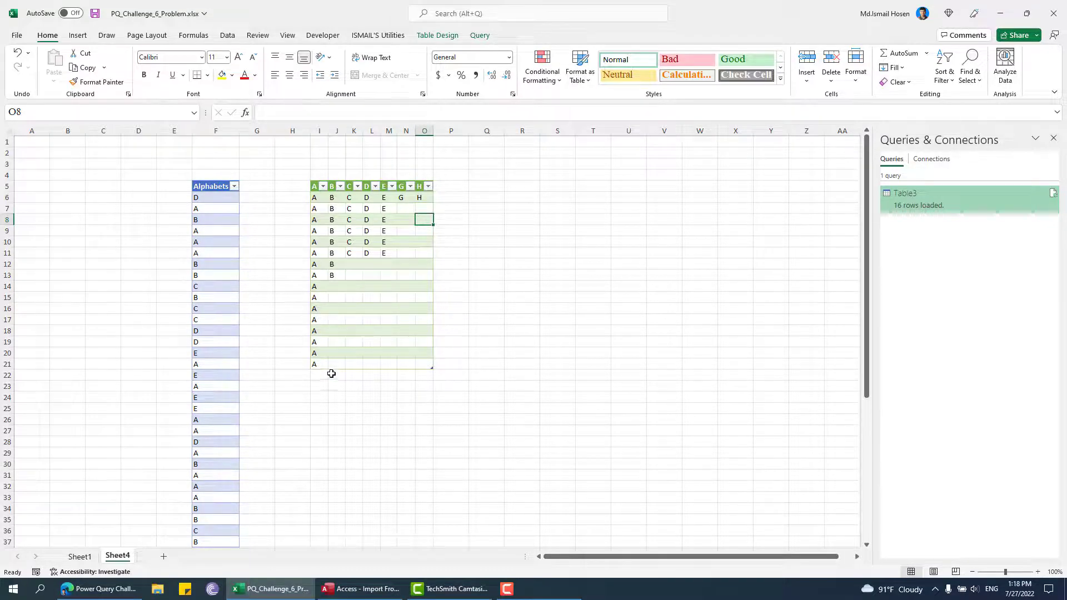
pyautogui.click(359, 331)
# Open the Table3 query in the Power Query Editor and duplicate it.
pyautogui.doubleClick(955, 192)
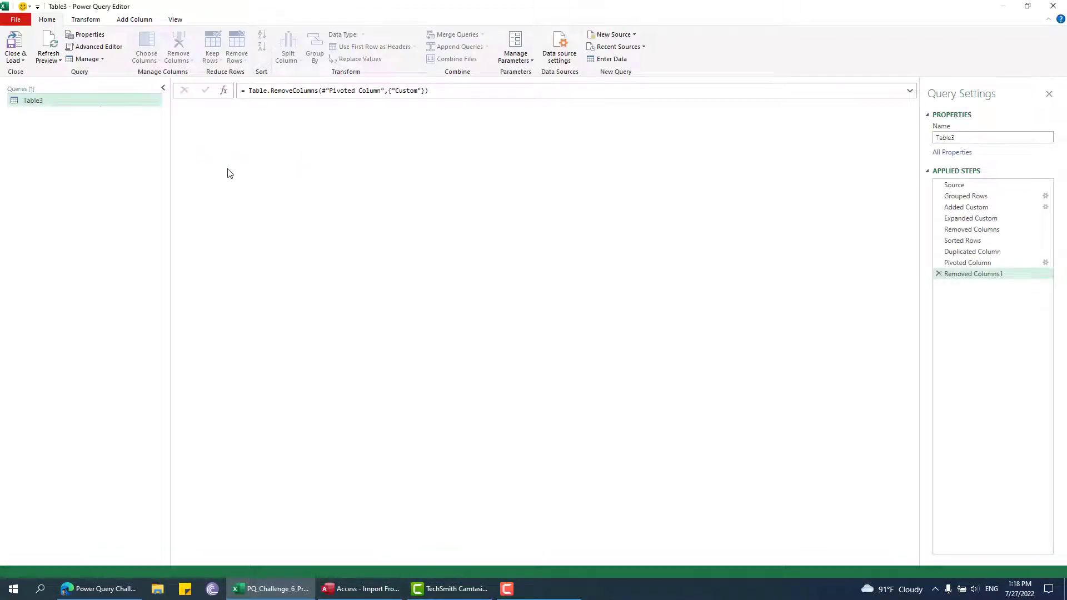
pyautogui.rightClick(102, 109)
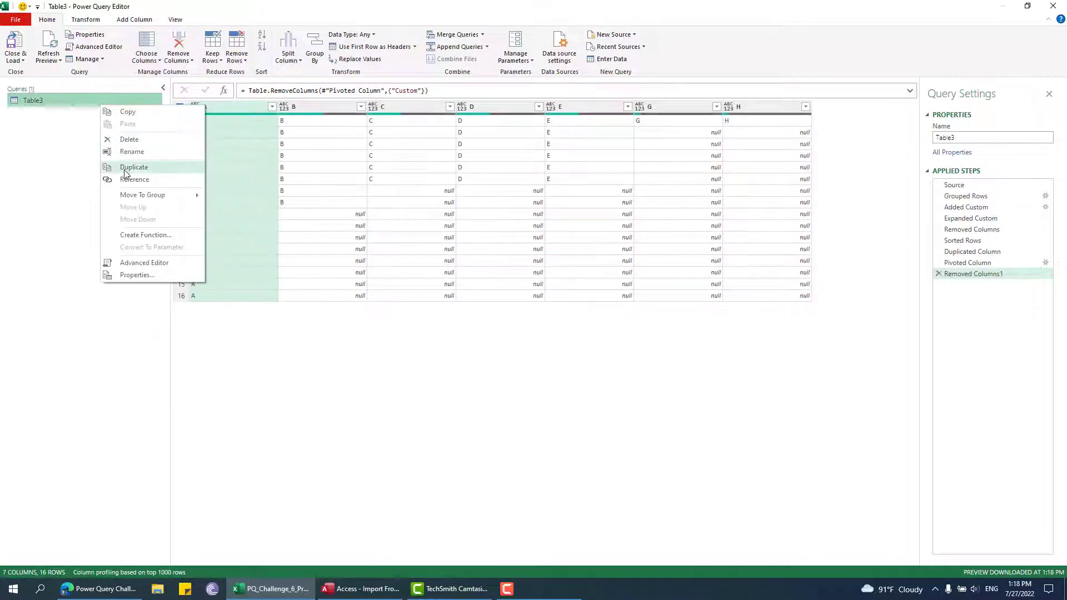
pyautogui.click(133, 168)
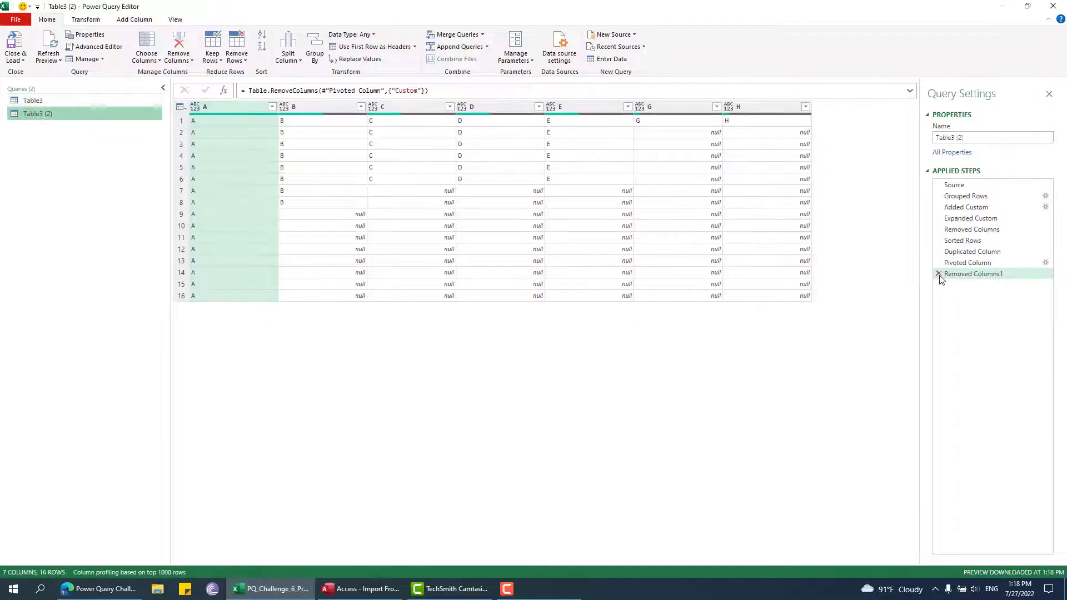
# Delete the Duplicated Column step from the Table3 (2) query.
pyautogui.click(971, 252)
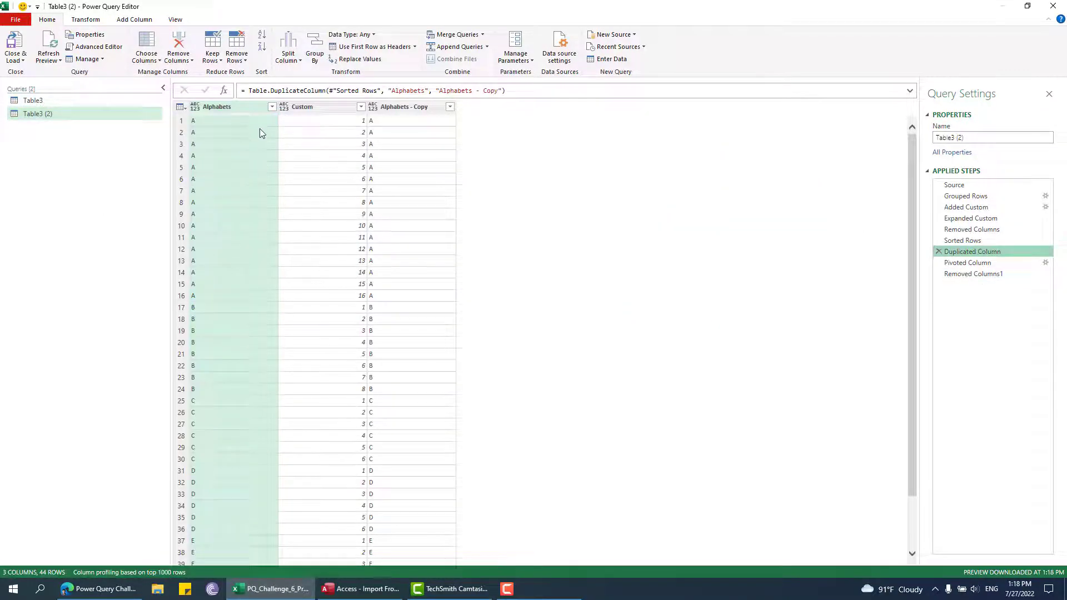
pyautogui.click(938, 253)
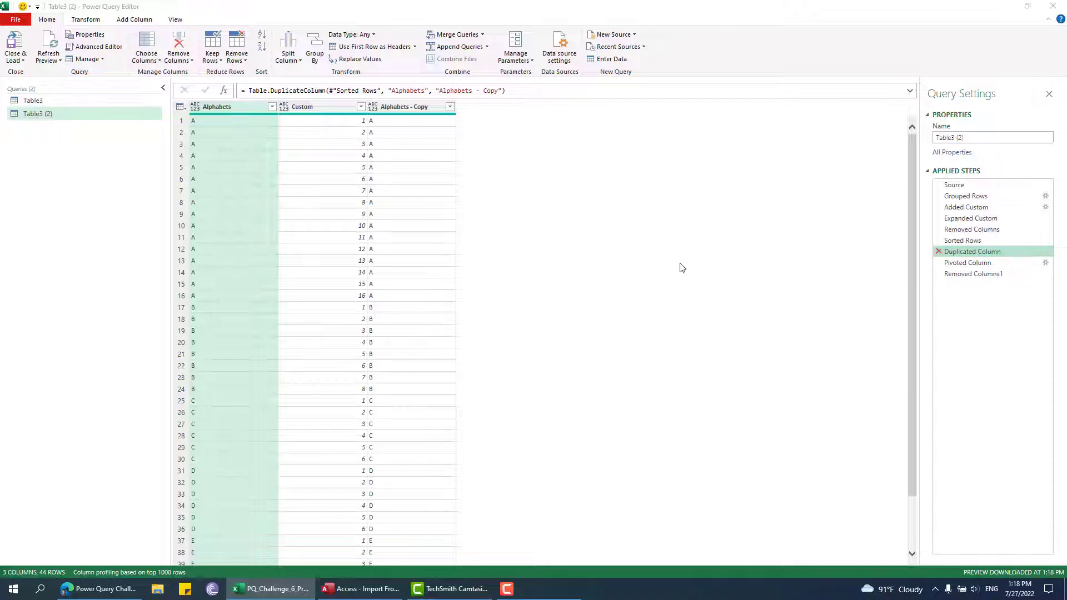
pyautogui.click(586, 314)
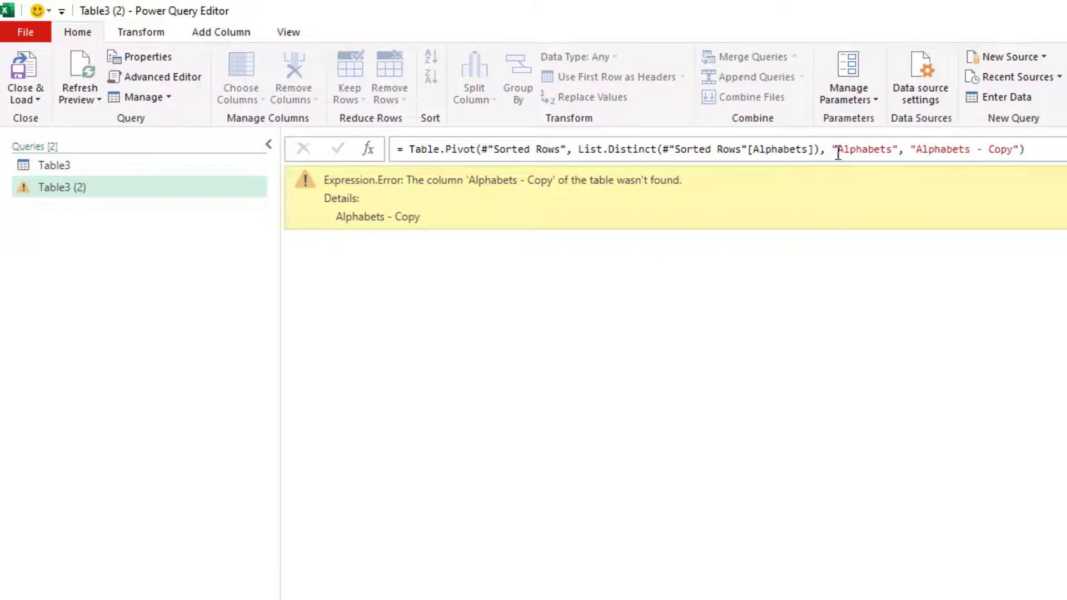
# Change the values column in the Table.Pivot formula to "Alphabets" and check the output of the Removed Columns1 step.
pyautogui.moveTo(838, 153); pyautogui.dragTo(1021, 149)
pyautogui.doubleClick(856, 149)
pyautogui.moveTo(917, 150); pyautogui.dragTo(1007, 151)
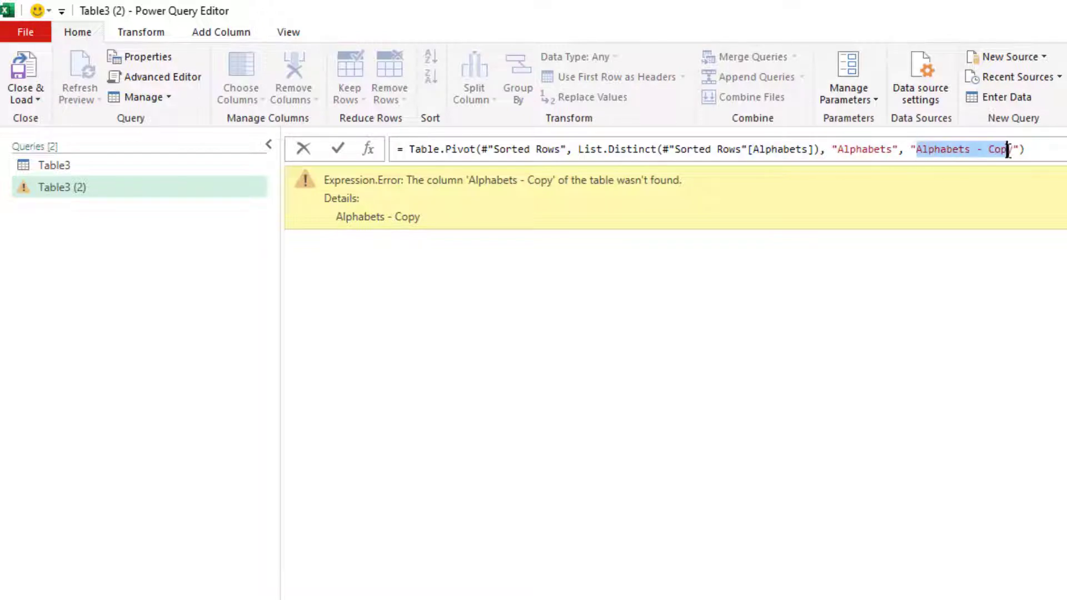
pyautogui.hotkey('ctrl', 'v')
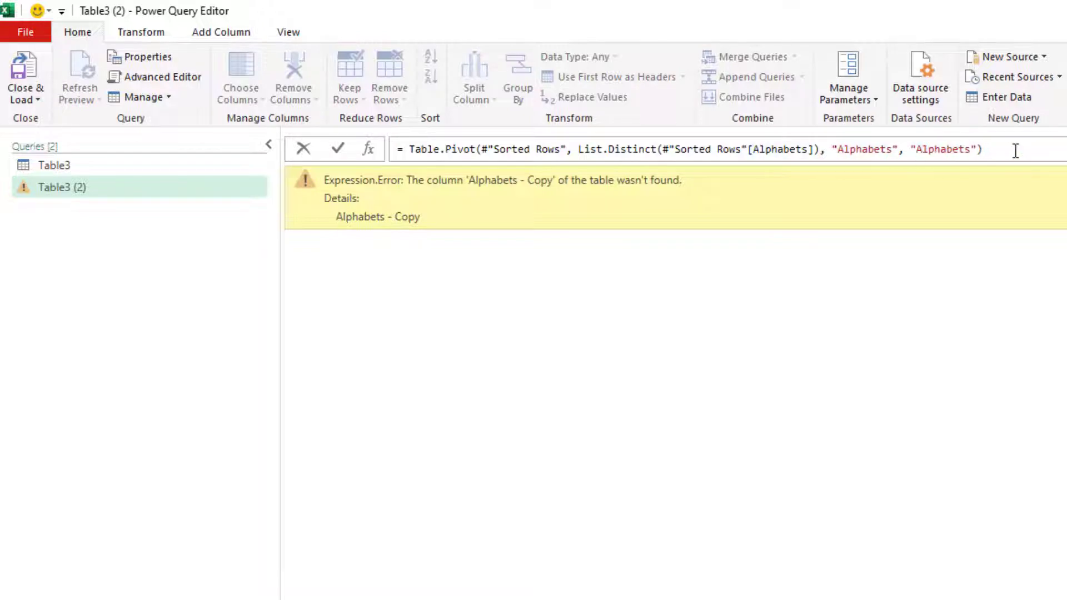
pyautogui.press('Return')
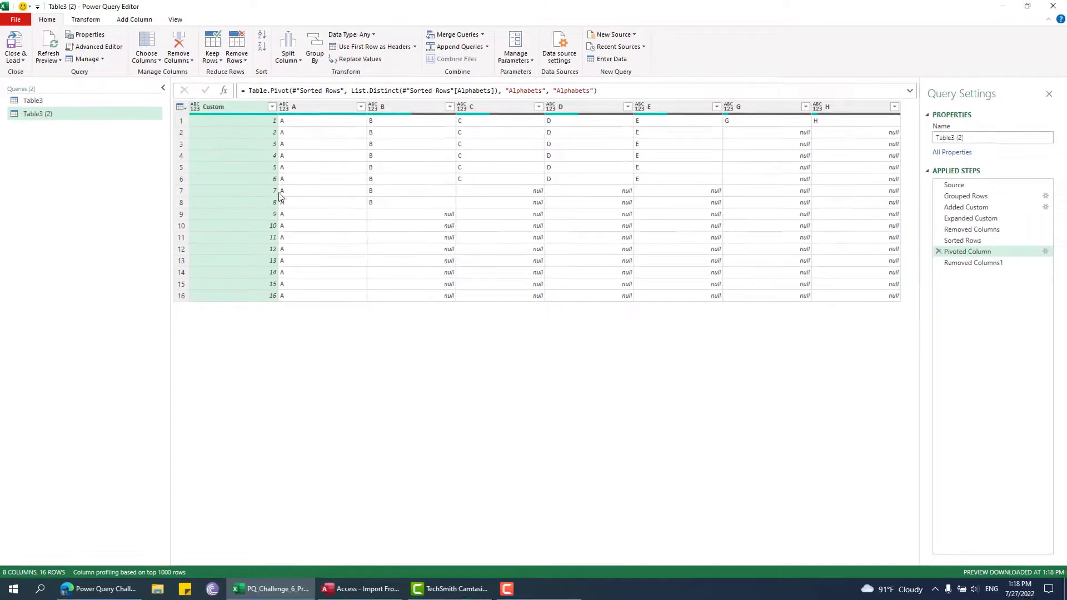
pyautogui.click(967, 263)
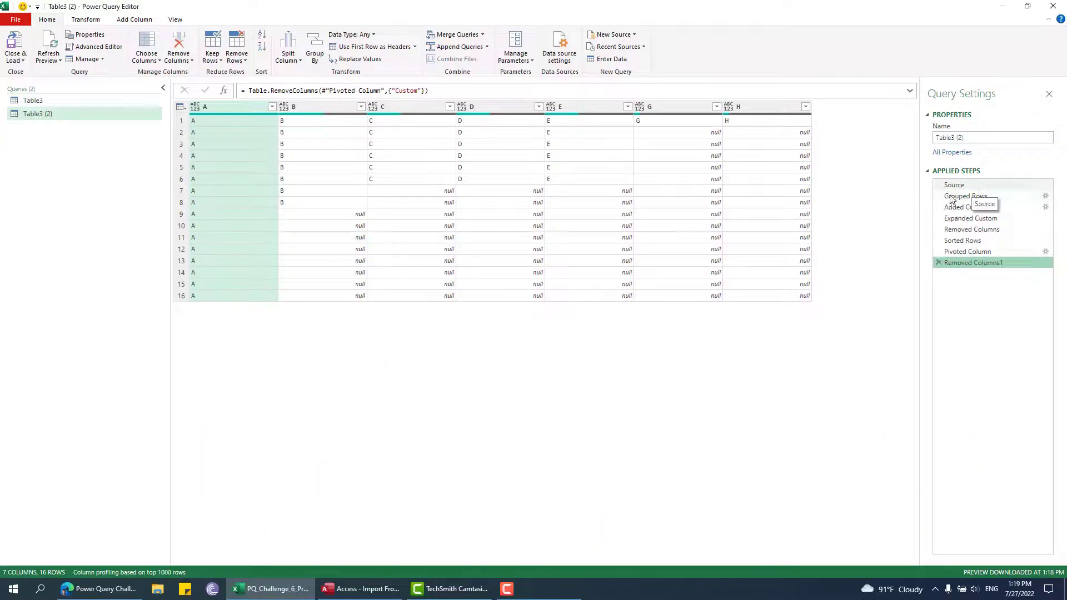
# Delete the Added Custom step from the Table3 (2) query.
pyautogui.click(952, 207)
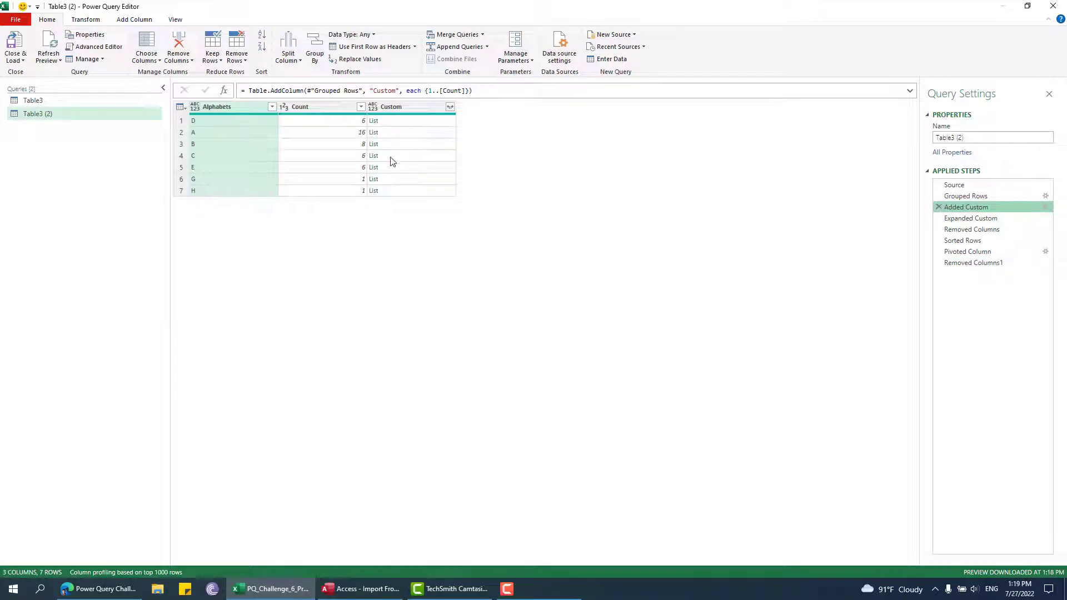
pyautogui.click(939, 207)
pyautogui.click(585, 317)
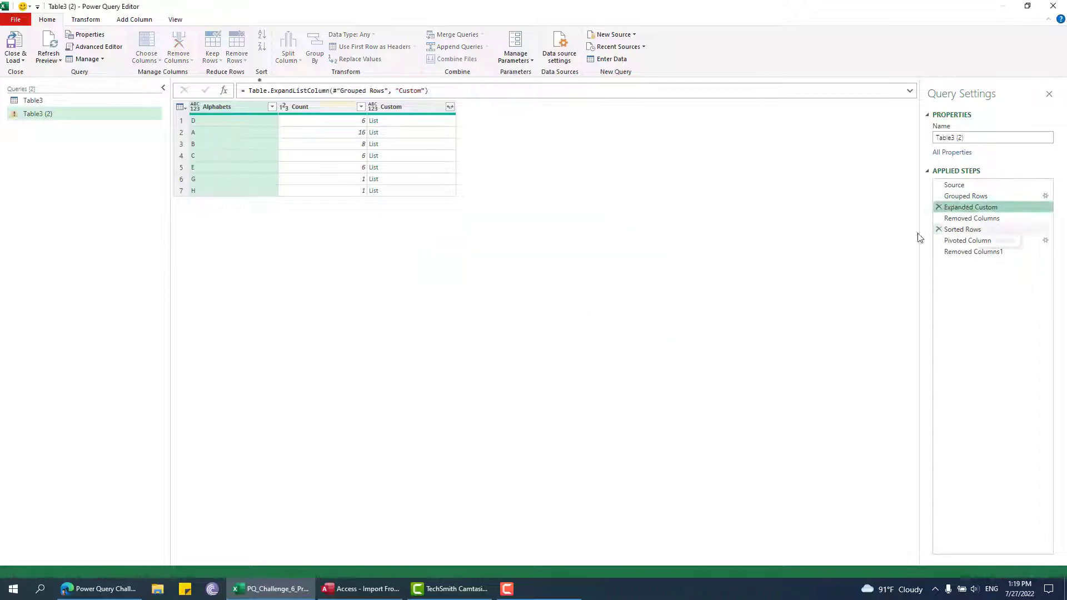
# Edit the Grouped Rows formula so Count returns the list {1..Table.RowCount(_)} for each letter.
pyautogui.click(996, 204)
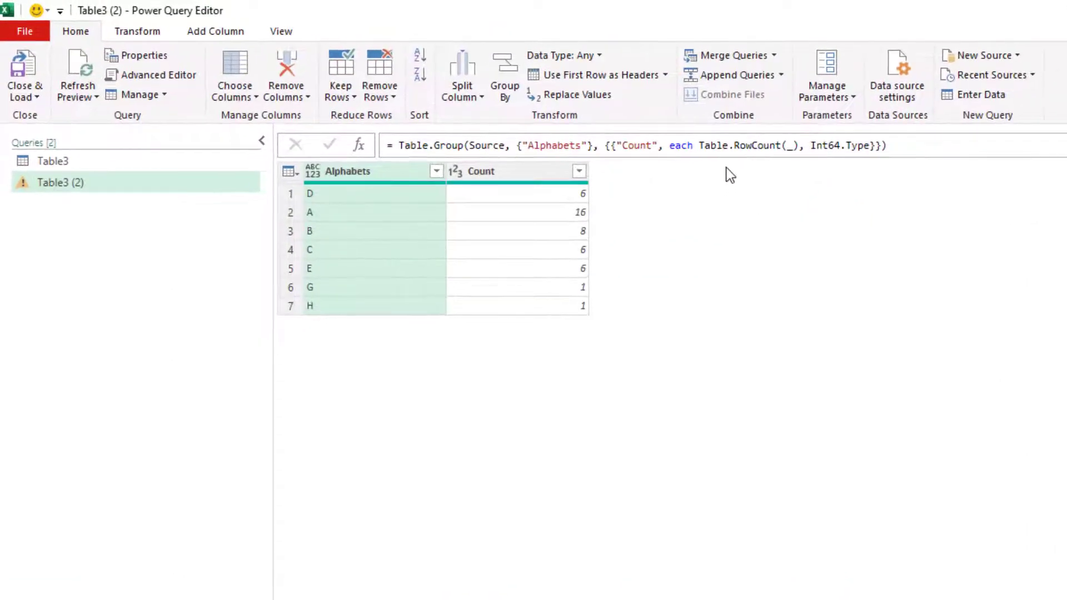
pyautogui.click(706, 146)
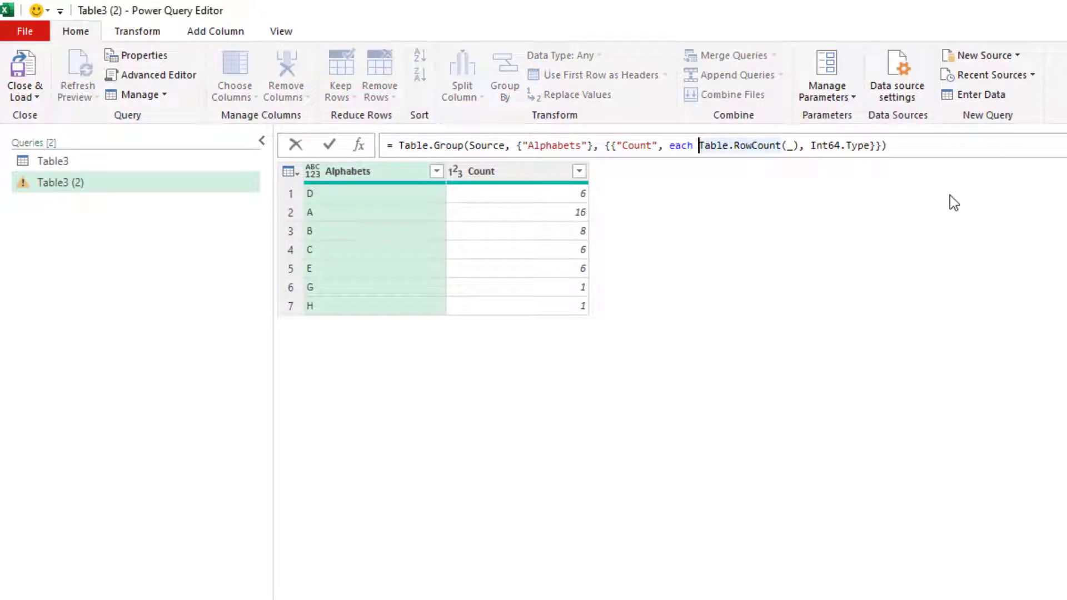
pyautogui.write('{1')
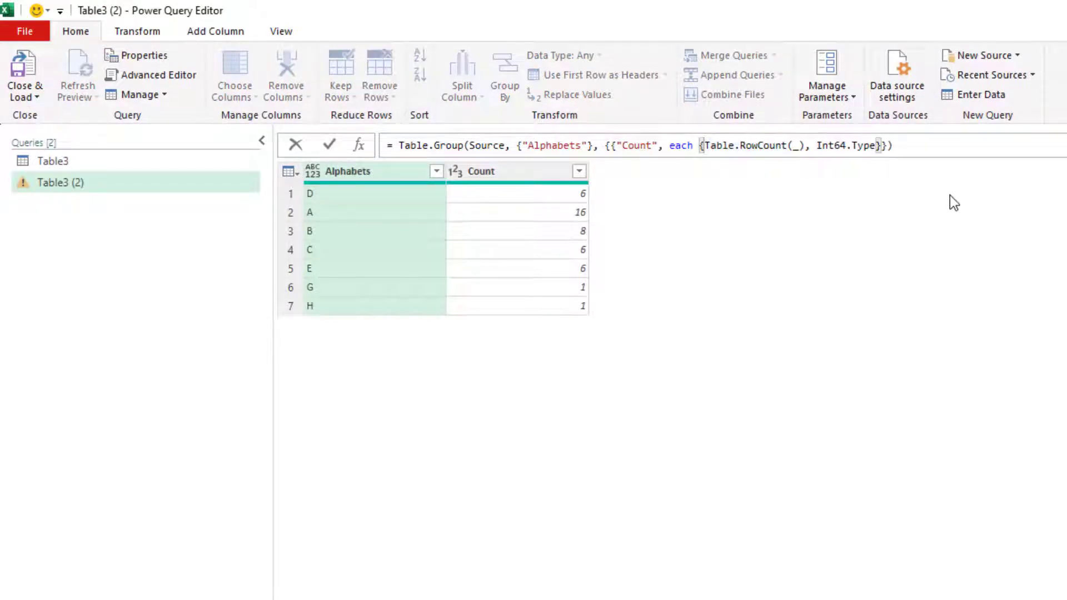
pyautogui.write('..')
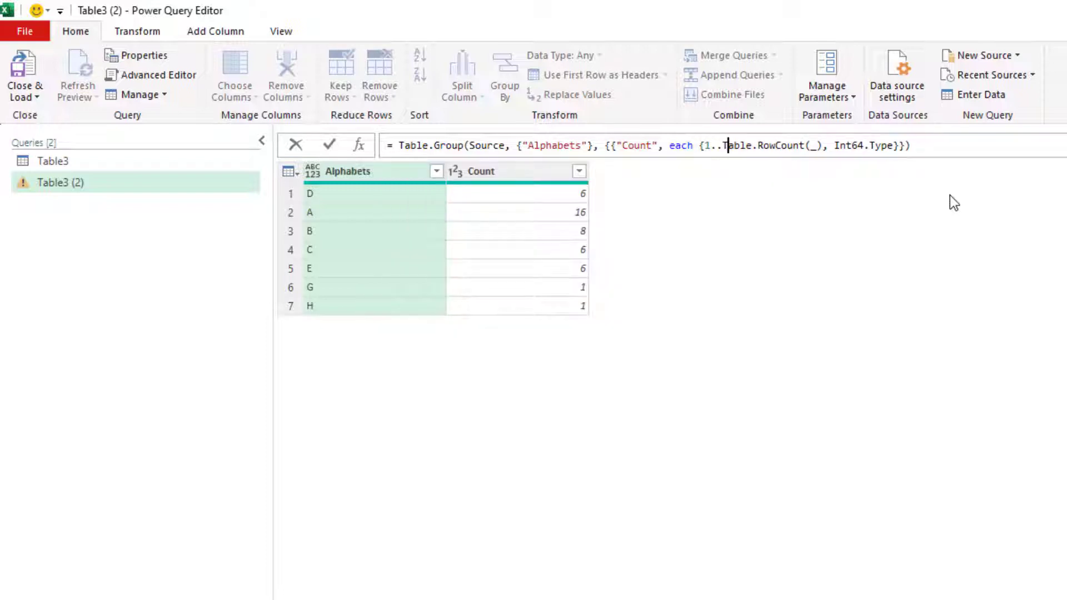
pyautogui.press('Right')
pyautogui.press('Right')
pyautogui.press('Right')
pyautogui.press('Right')
pyautogui.press('Right')
pyautogui.press('Right')
pyautogui.press('Right')
pyautogui.press('Right')
pyautogui.press('Right')
pyautogui.press('Right')
pyautogui.press('Right')
pyautogui.press('Right')
pyautogui.press('Right')
pyautogui.press('Right')
pyautogui.press('Right')
pyautogui.press('Right')
pyautogui.press('Right')
pyautogui.write('}')
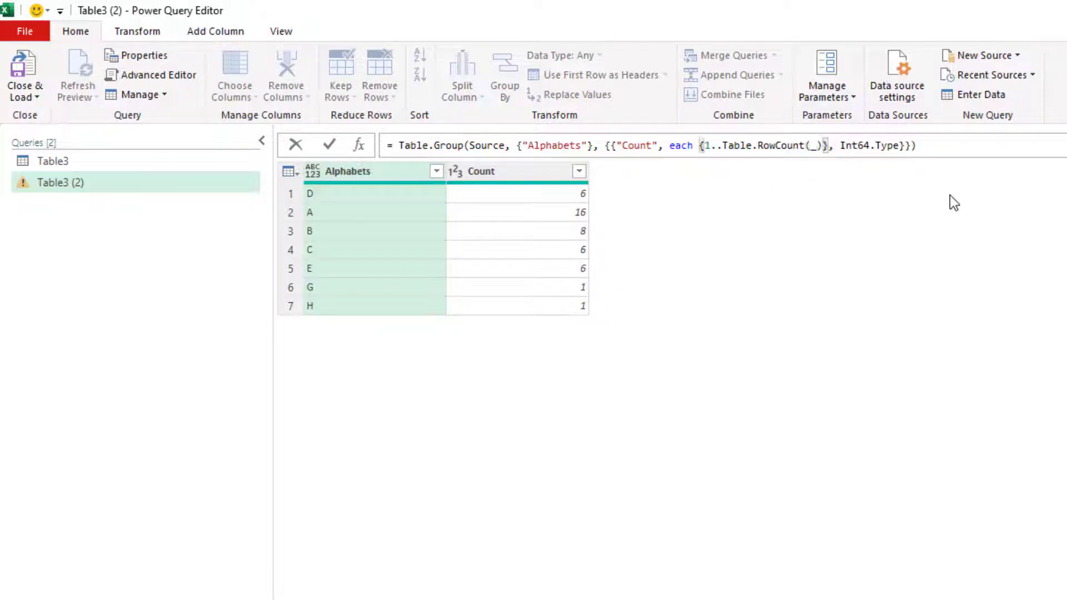
pyautogui.click(972, 144)
pyautogui.press('Return')
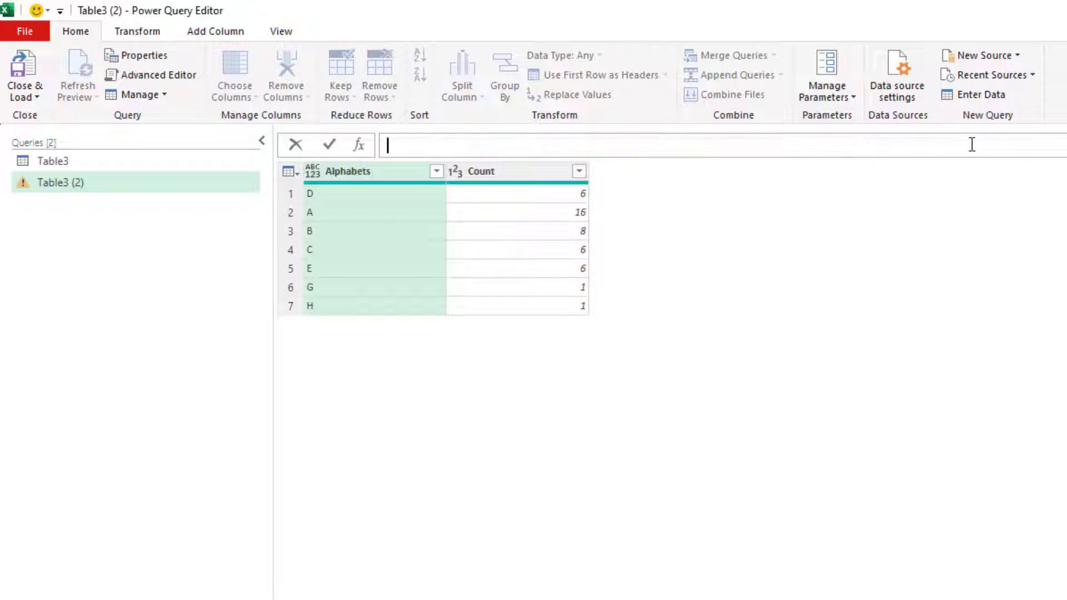
pyautogui.click(519, 198)
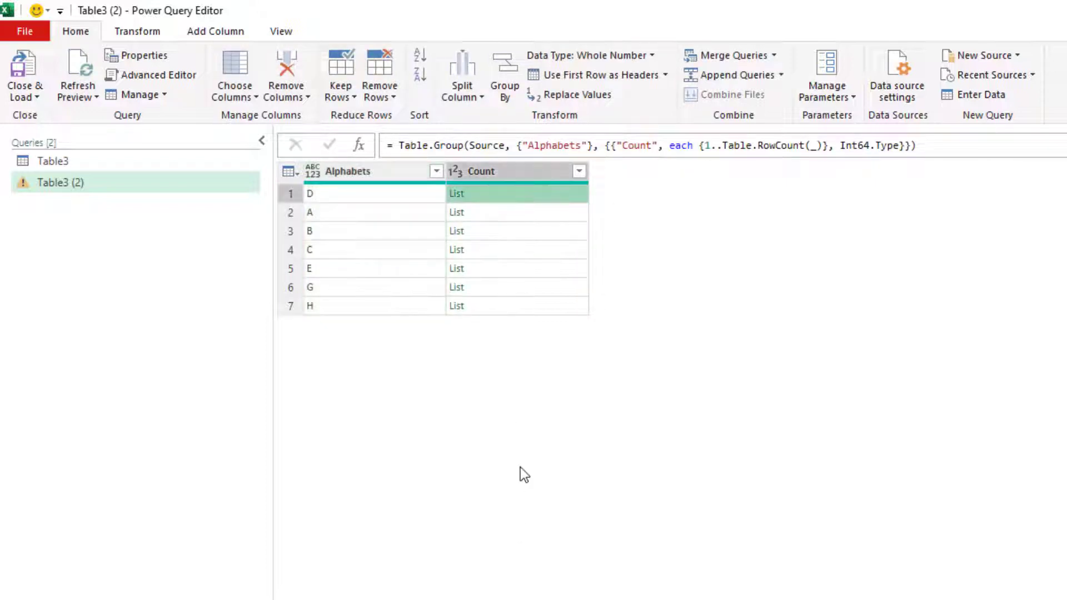
pyautogui.click(474, 174)
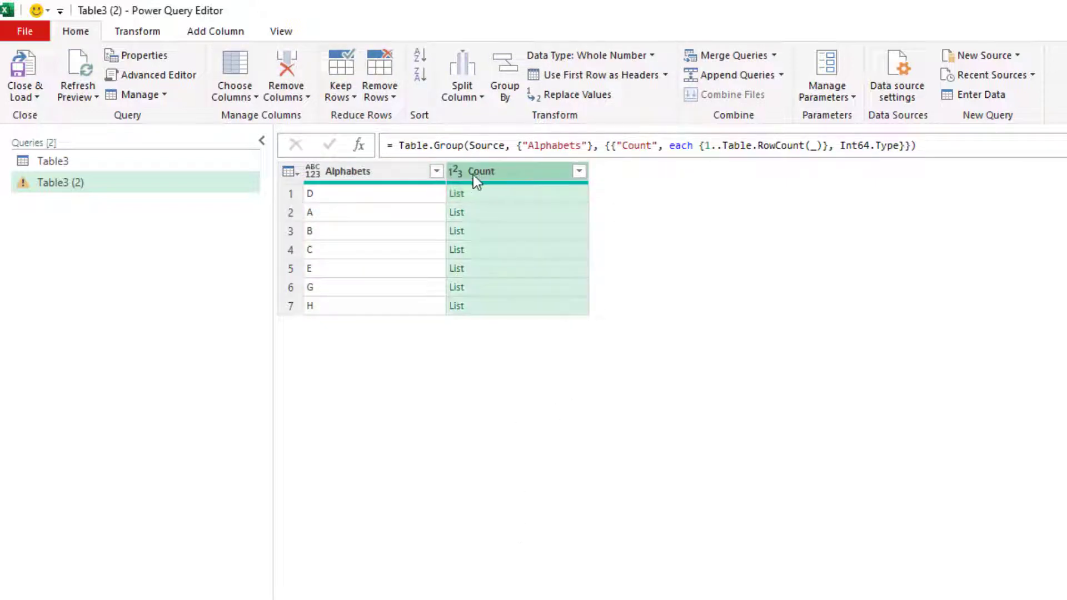
pyautogui.click(456, 173)
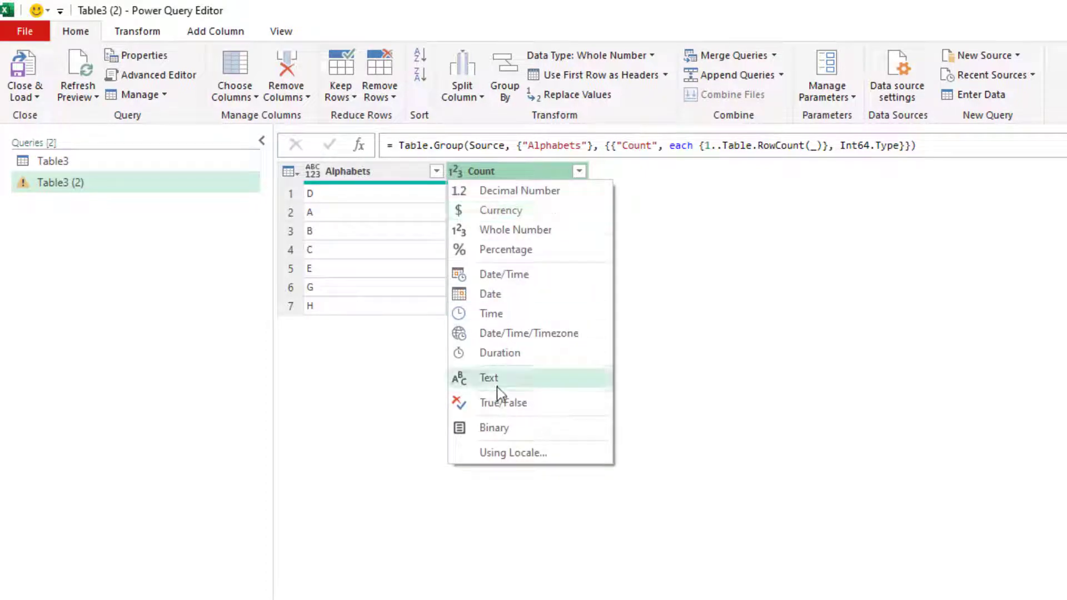
pyautogui.click(788, 204)
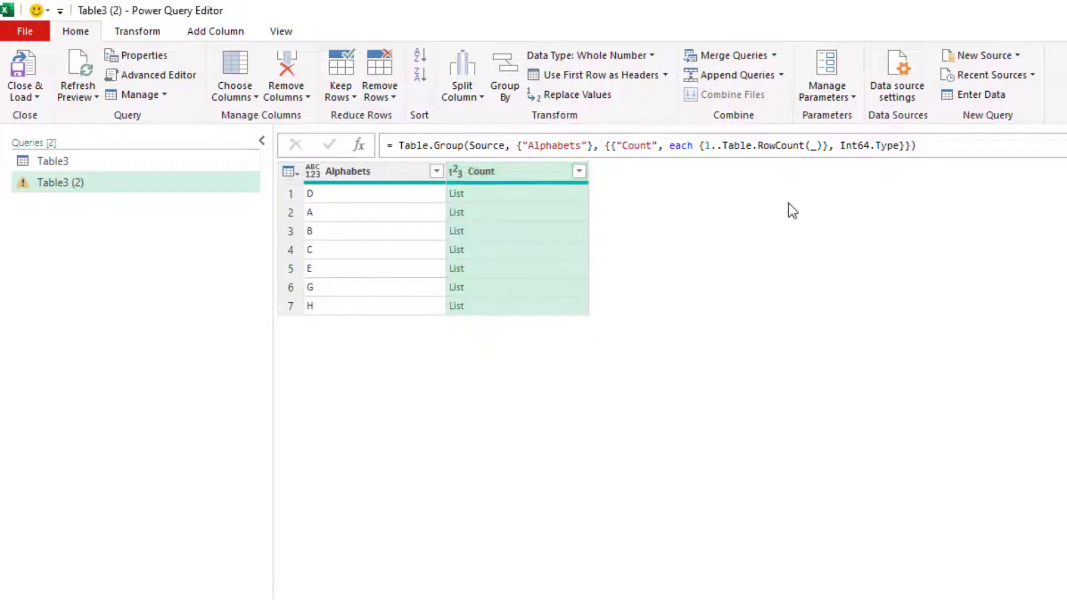
# Try to replace Int64 in the Count column's type within the Grouped Rows formula, and undo the edit.
pyautogui.click(893, 145)
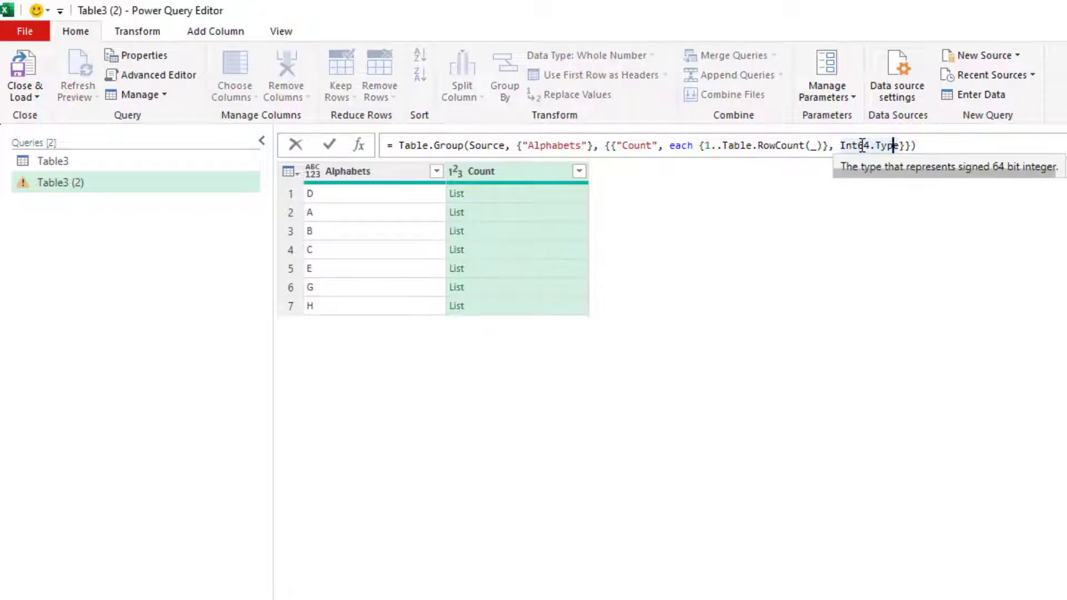
pyautogui.moveTo(865, 146); pyautogui.dragTo(841, 149)
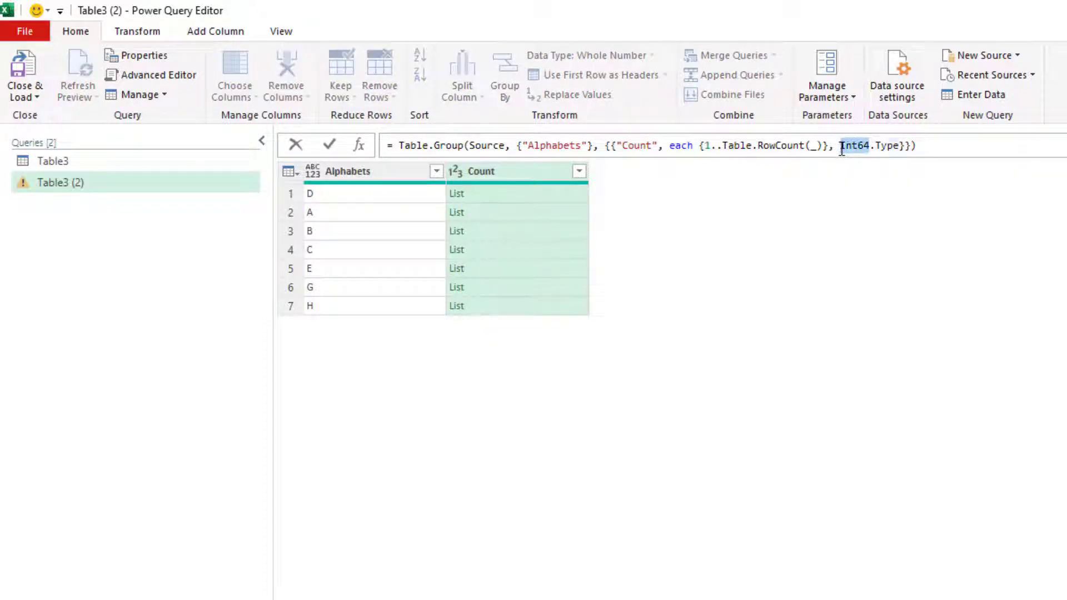
pyautogui.write('T')
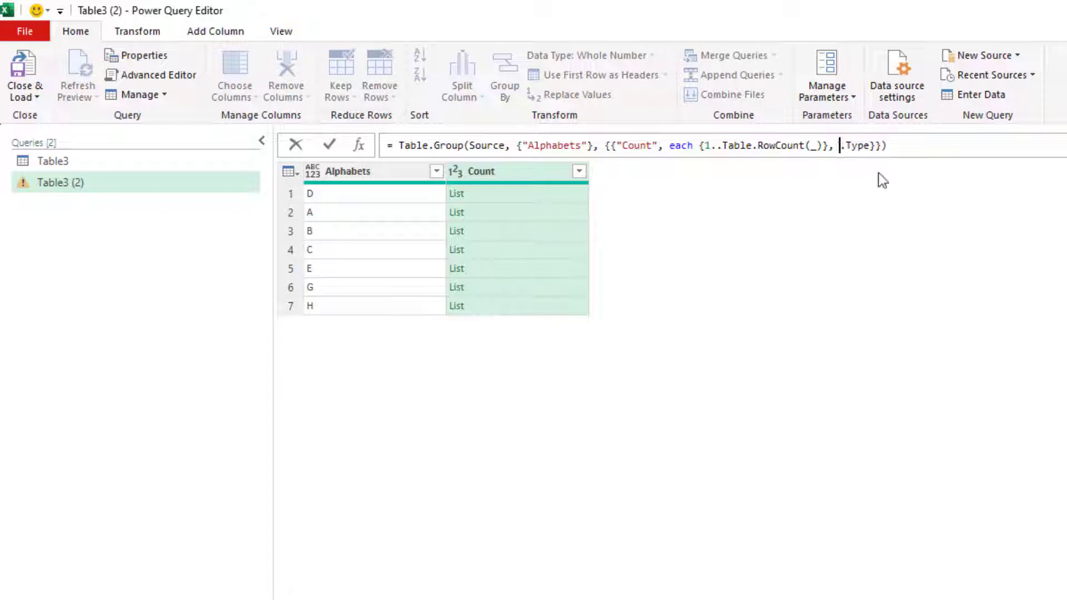
pyautogui.write('1')
pyautogui.hotkey('ctrl', 'z')
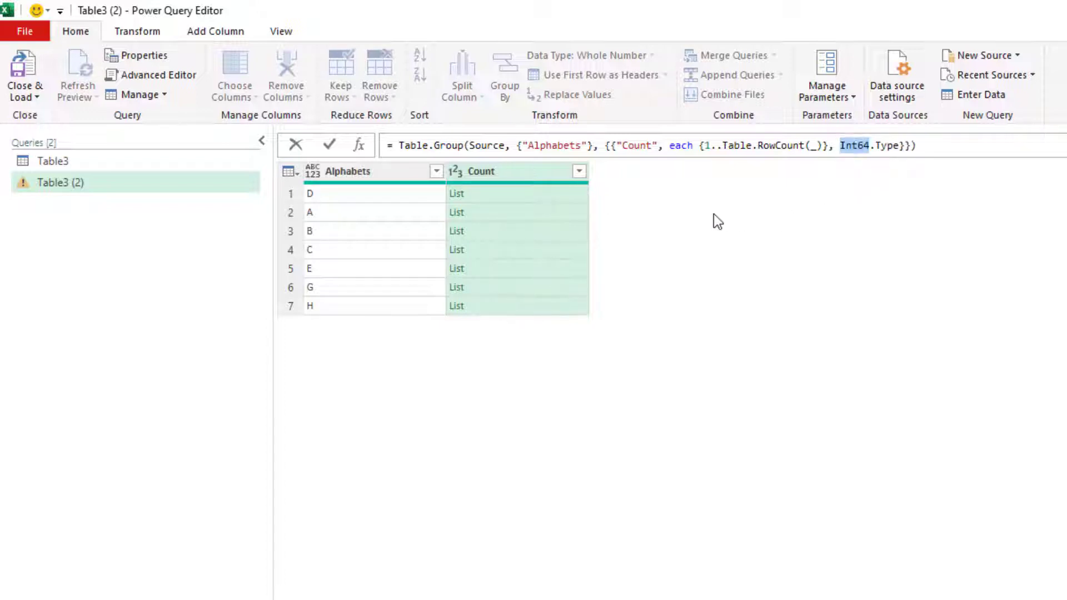
# Set the Count column's type to List.Type in the Grouped Rows formula and open the column's expand options.
pyautogui.press('Left')
pyautogui.press('Return')
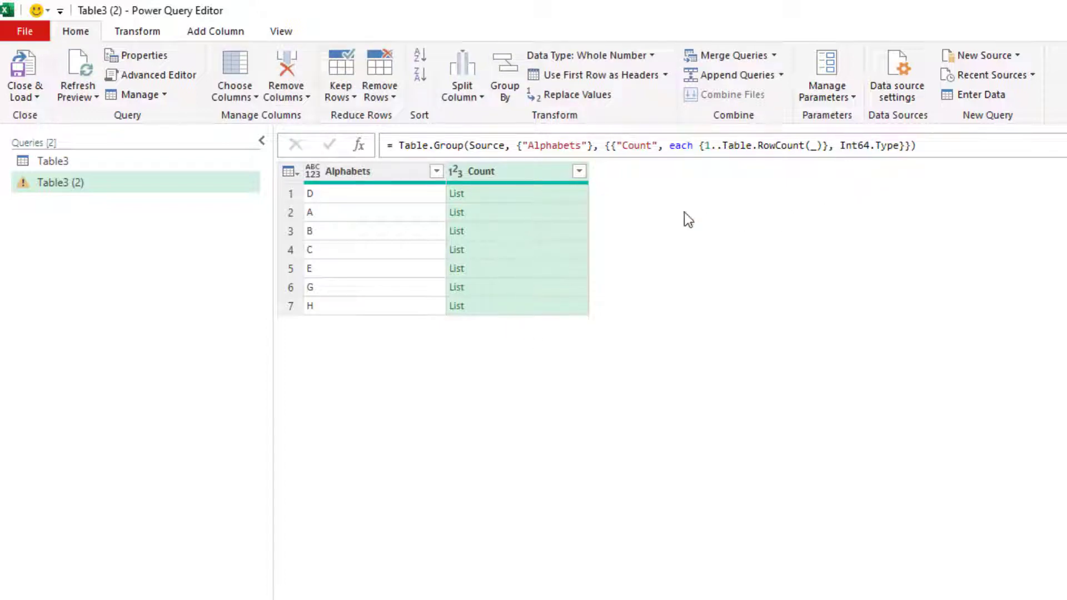
pyautogui.doubleClick(854, 150)
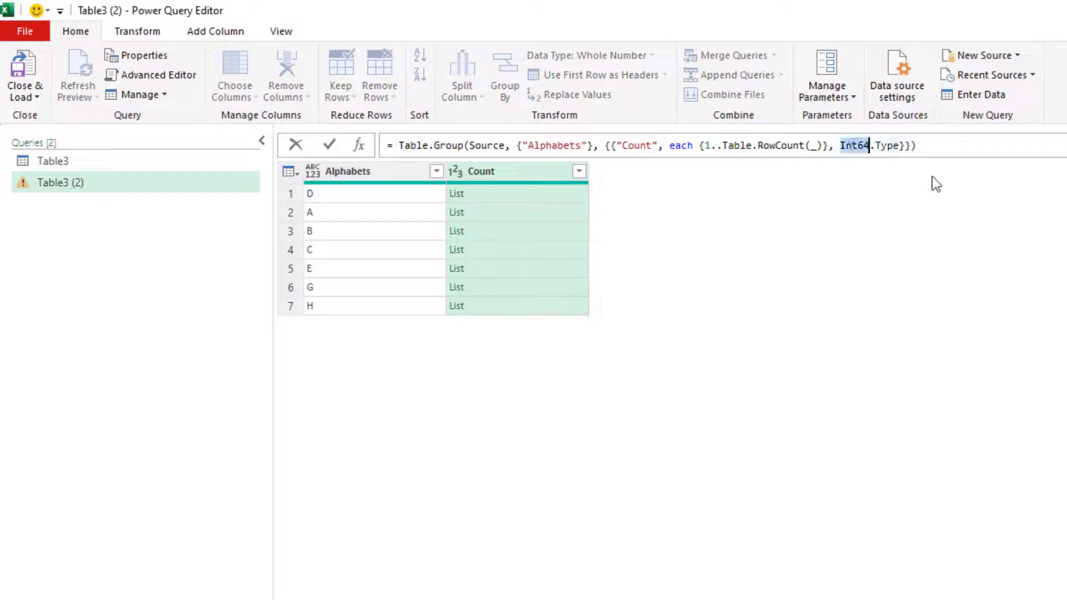
pyautogui.write('List')
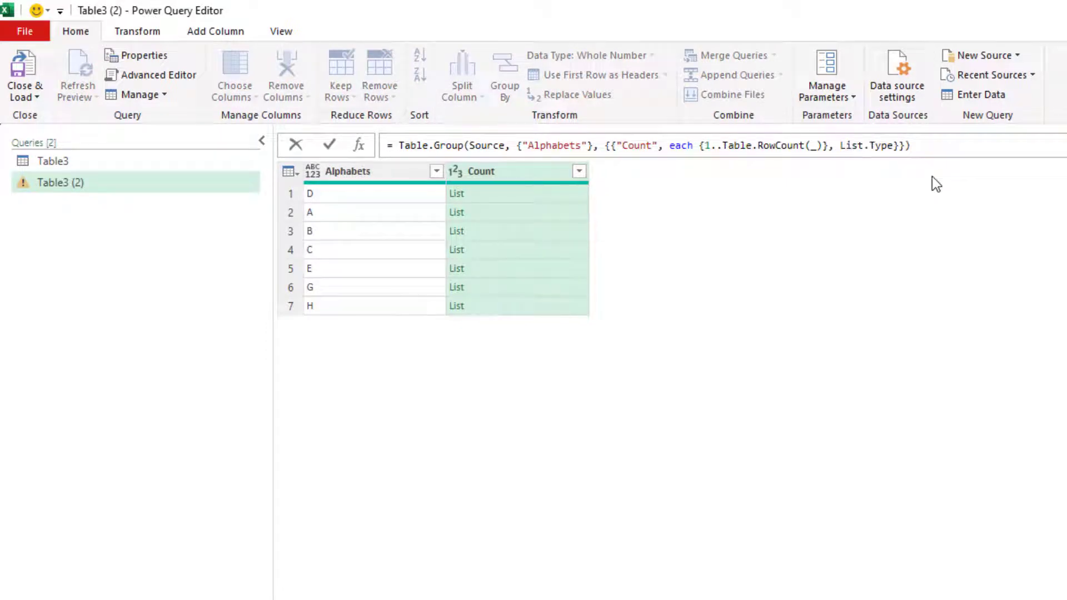
pyautogui.press('Return')
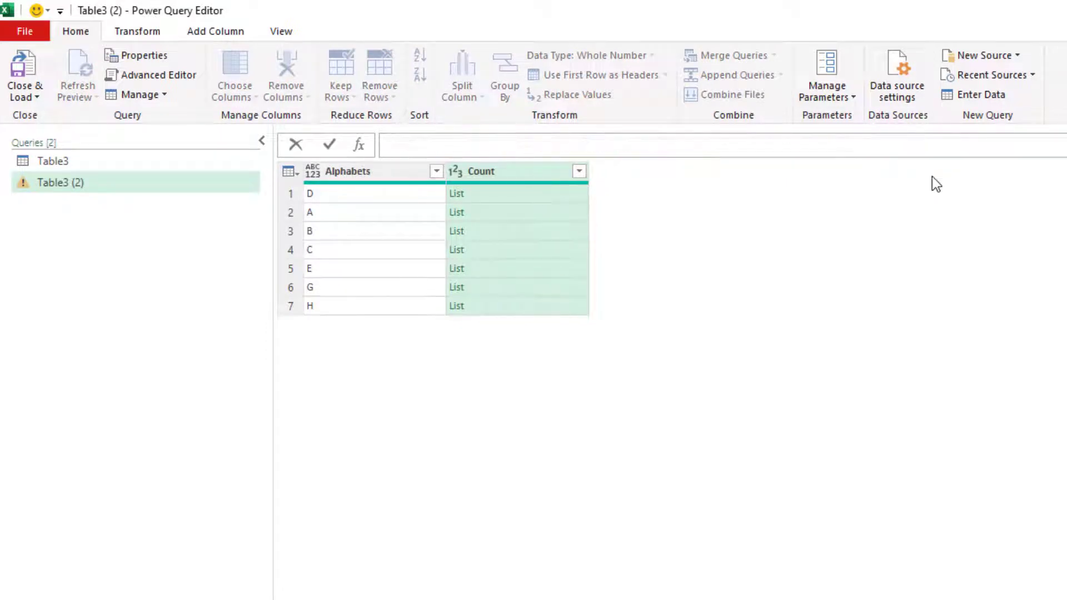
pyautogui.click(579, 171)
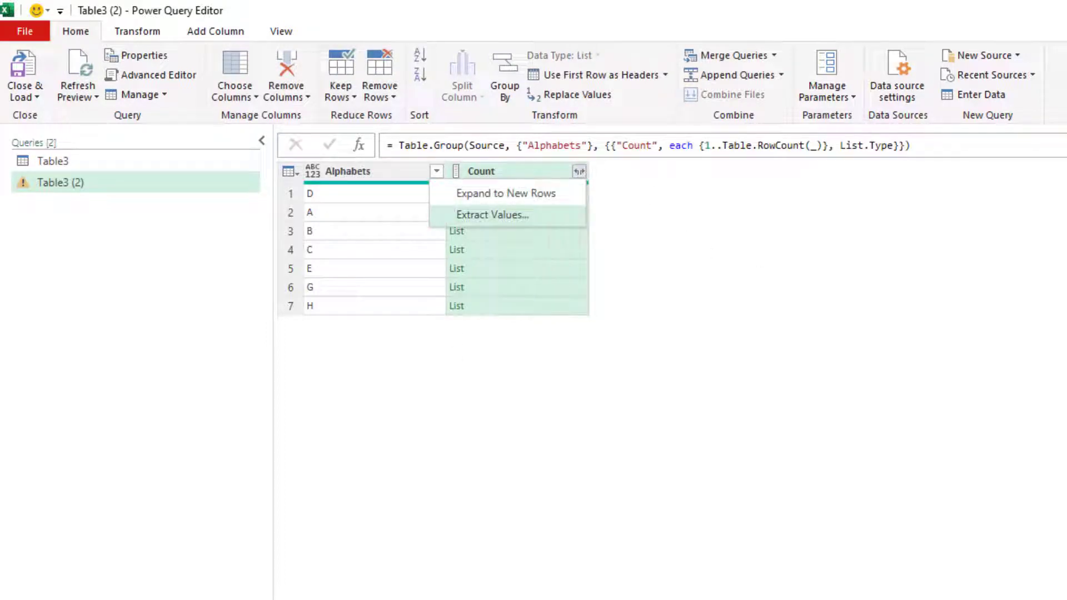
# Change the column name in the Expanded Custom step's Table.ExpandListColumn formula to "Count".
pyautogui.click(1066, 280)
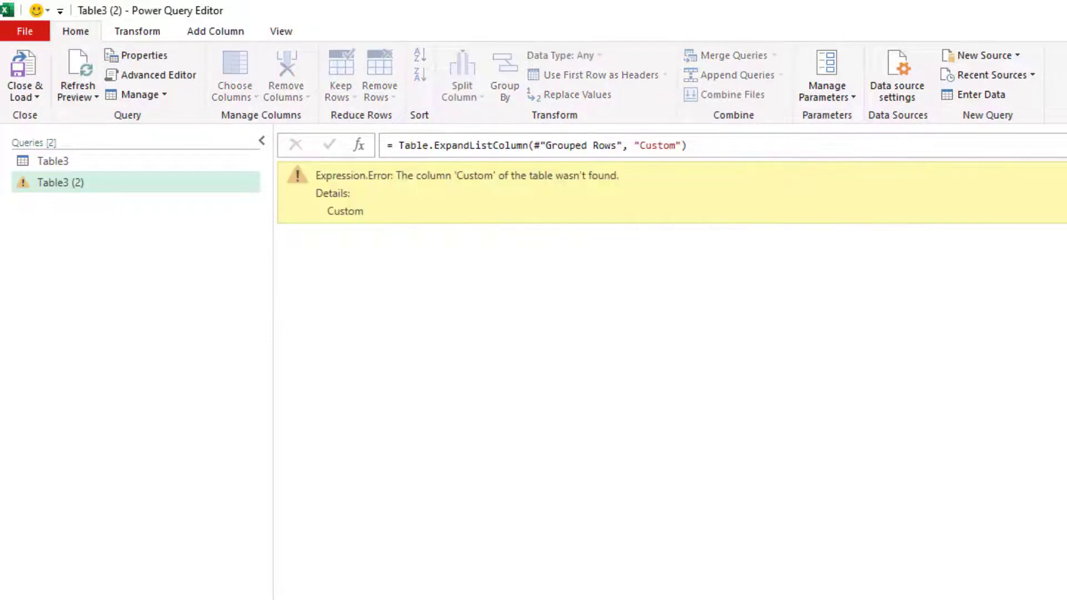
pyautogui.doubleClick(654, 145)
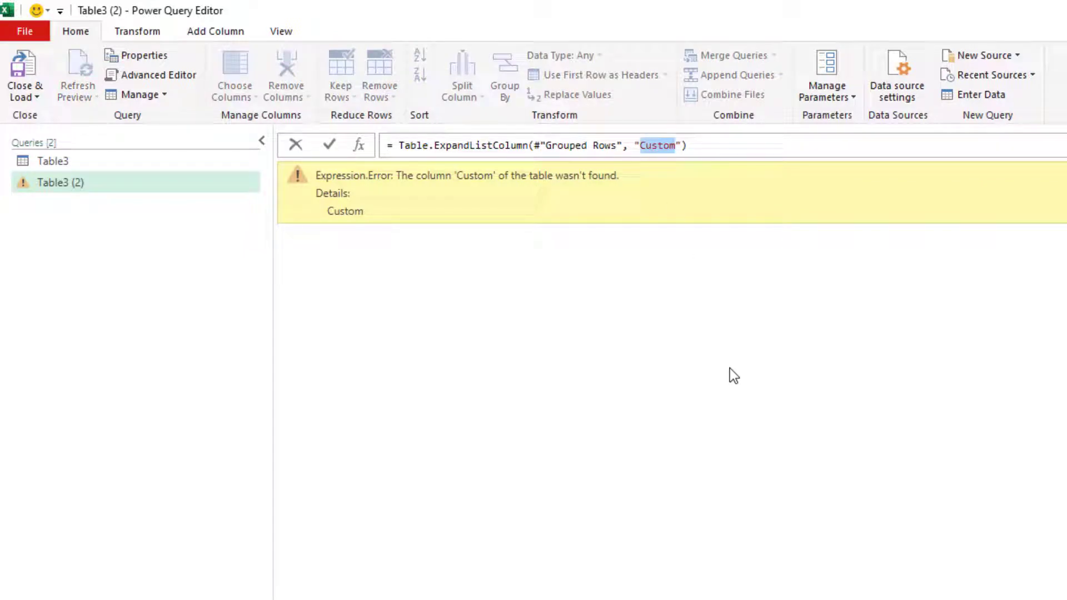
pyautogui.write('Count')
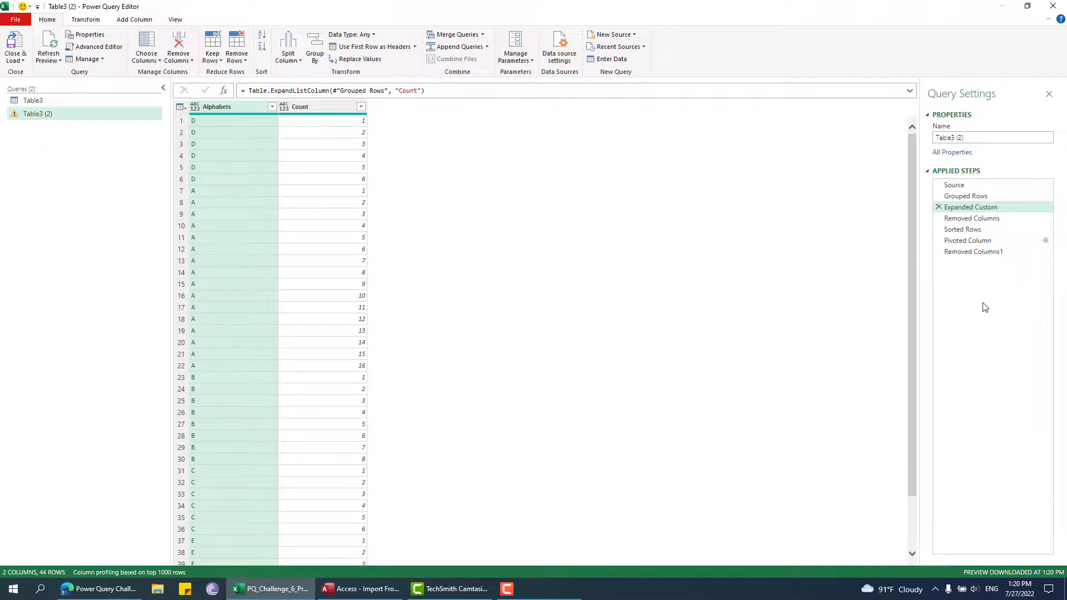
# Delete every applied step after Source from the Table3 (2) query.
pyautogui.click(978, 219)
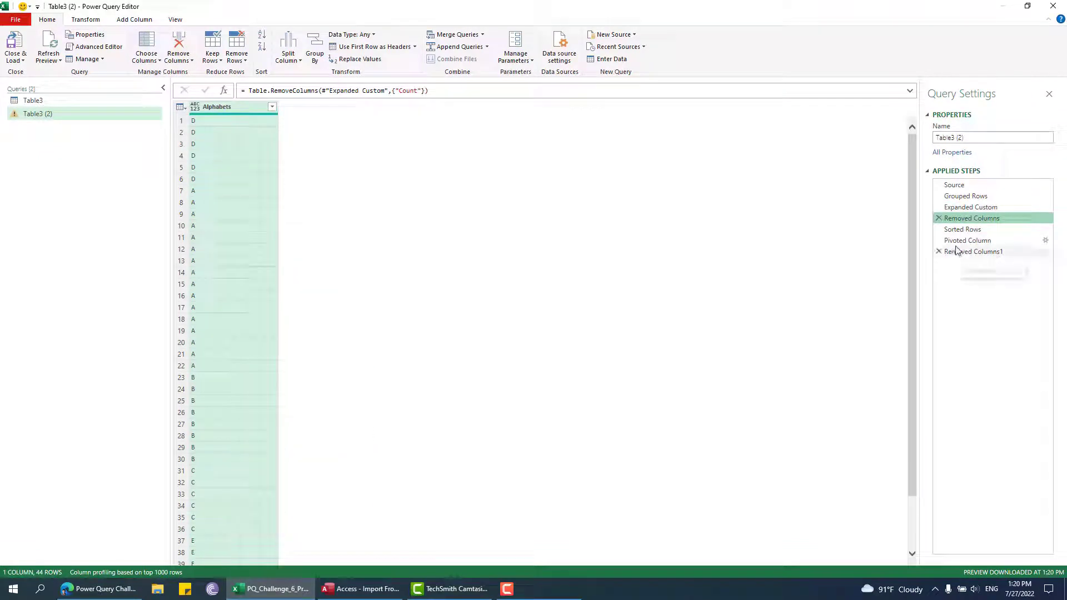
pyautogui.click(939, 251)
pyautogui.click(938, 240)
pyautogui.click(938, 228)
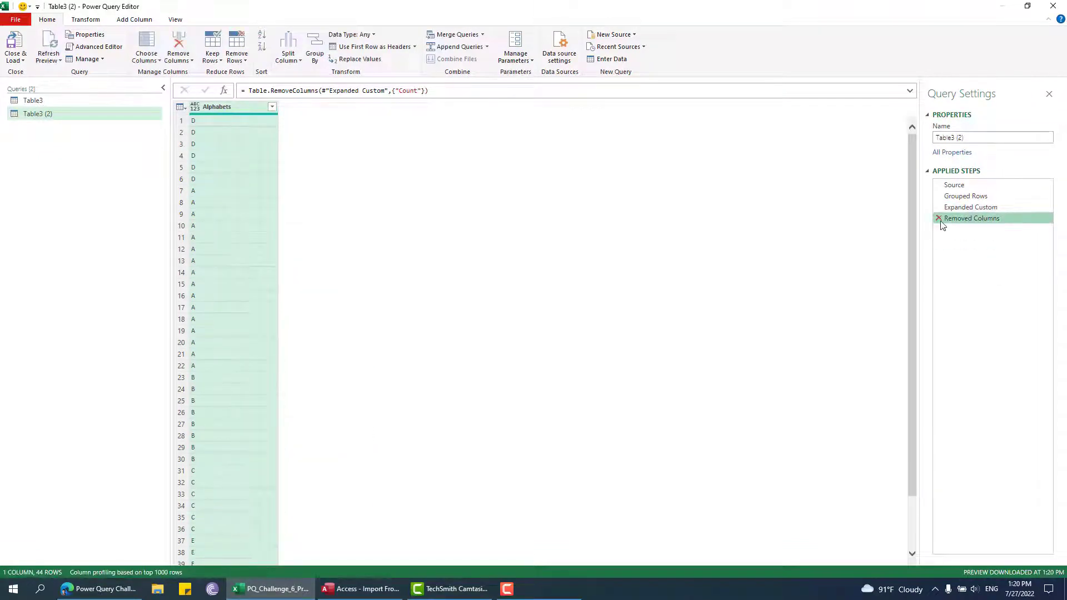
pyautogui.click(939, 218)
pyautogui.click(939, 207)
pyautogui.click(938, 195)
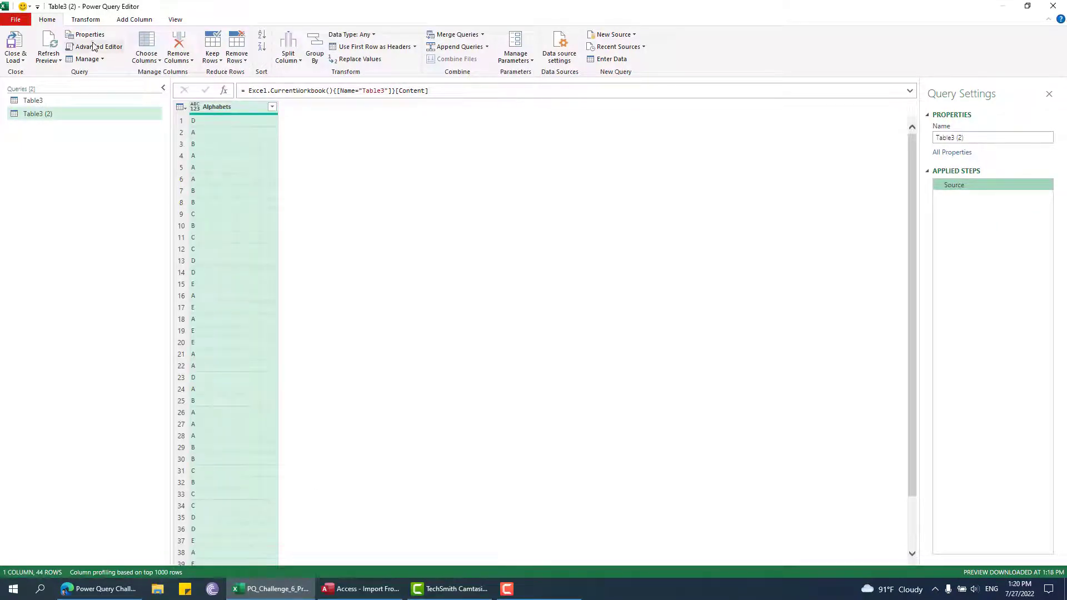
# Group the rows by Alphabets with a Count column, and edit its formula to return the list {1..Table.RowCount(_)}.
pyautogui.click(314, 49)
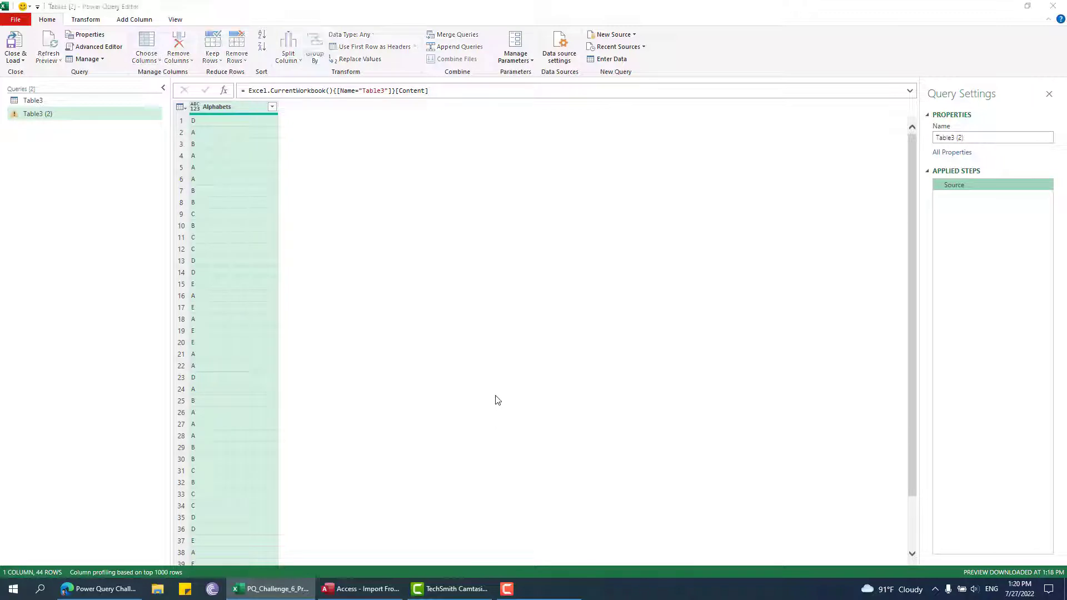
pyautogui.click(651, 356)
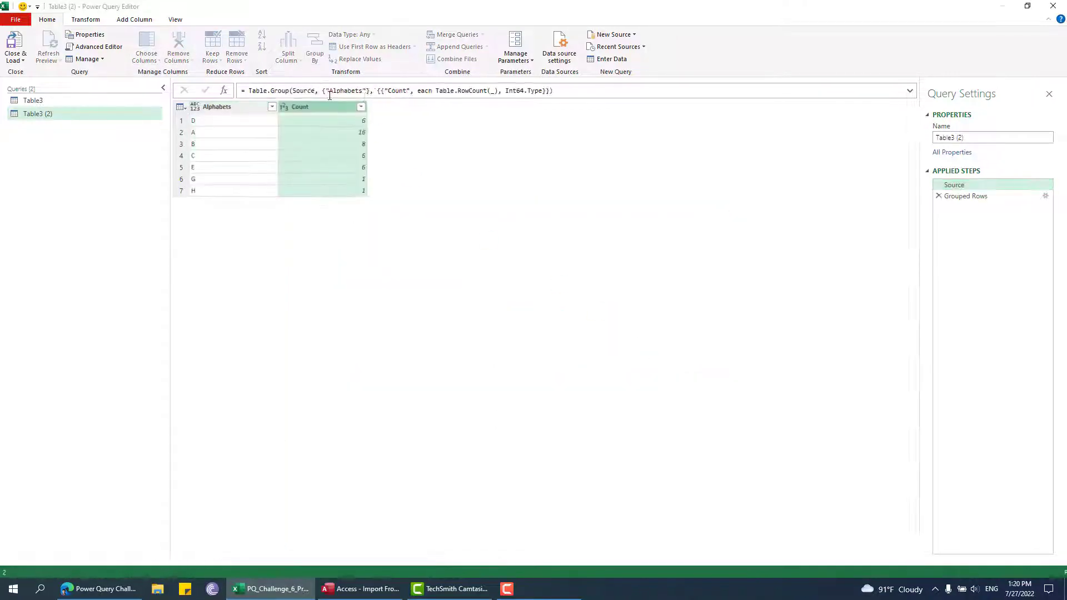
pyautogui.press('Left')
pyautogui.press('Left')
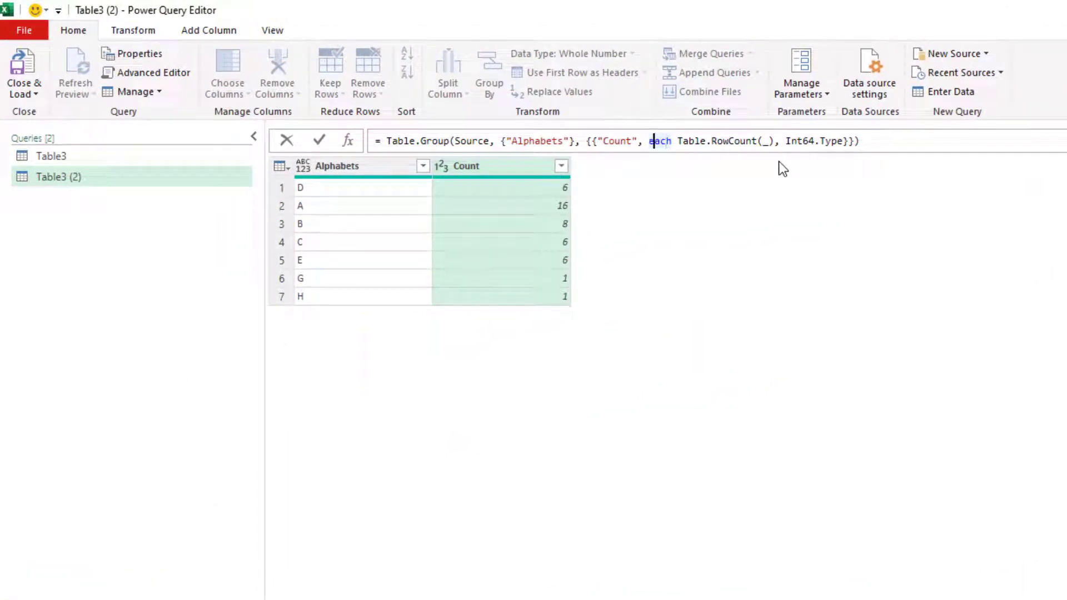
pyautogui.press('Right')
pyautogui.press('Right')
pyautogui.press('Right')
pyautogui.press('Right')
pyautogui.write('{1..')
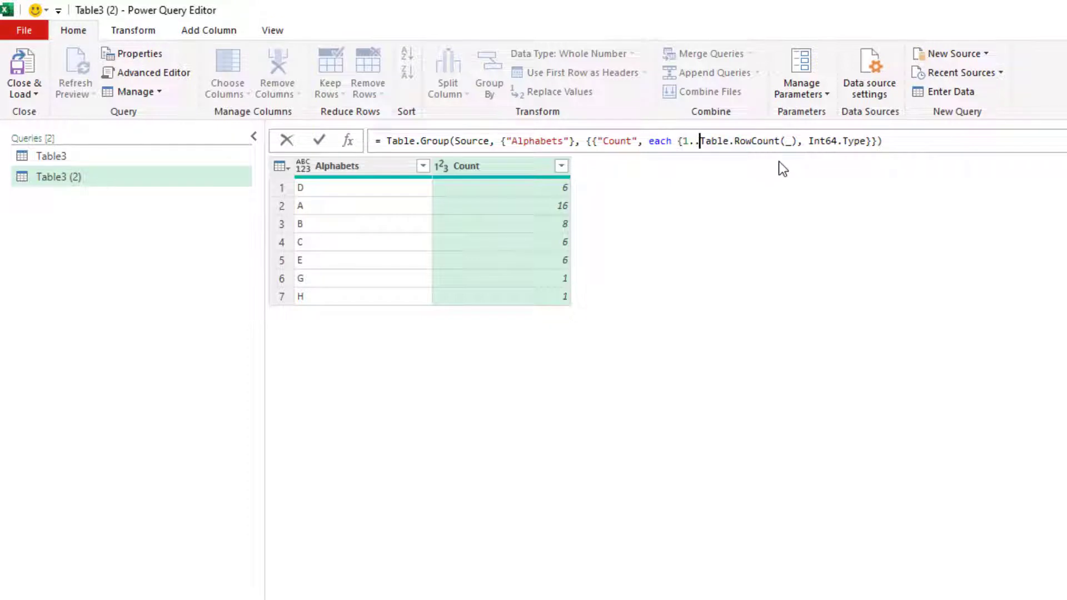
pyautogui.press('Right')
pyautogui.press('Right')
pyautogui.press('Right')
pyautogui.press('Right')
pyautogui.press('Right')
pyautogui.press('Right')
pyautogui.press('Right')
pyautogui.press('Right')
pyautogui.press('Right')
pyautogui.press('Right')
pyautogui.press('Right')
pyautogui.press('Right')
pyautogui.press('Right')
pyautogui.press('Right')
pyautogui.press('Right')
pyautogui.press('Right')
pyautogui.press('Right')
pyautogui.write('}')
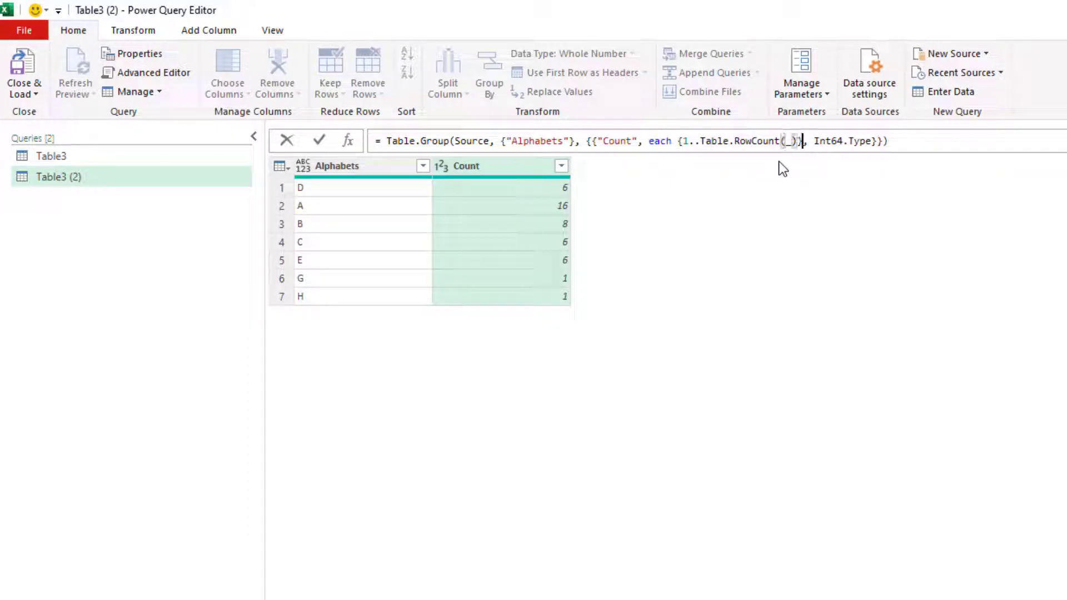
# Replace Int64.Type with List.Type for the Count column in the new Grouped Rows formula.
pyautogui.press('Right')
pyautogui.press('Right')
pyautogui.press('Right')
pyautogui.press('End')
pyautogui.press('Left')
pyautogui.press('Left')
pyautogui.hotkey('ctrl', 'shift', 'Left')
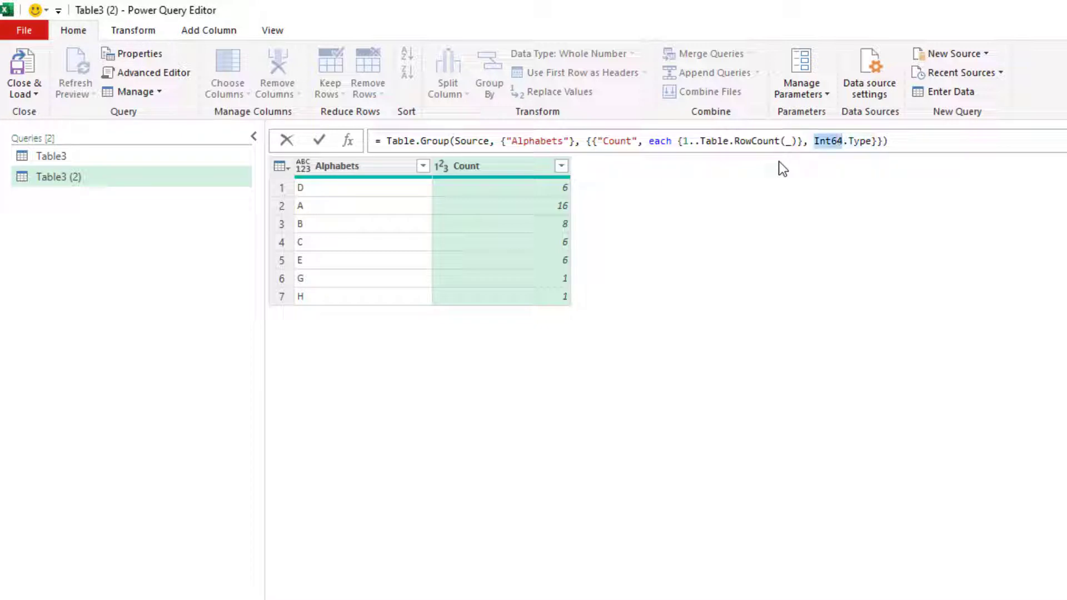
pyautogui.write('1')
pyautogui.write('ist')
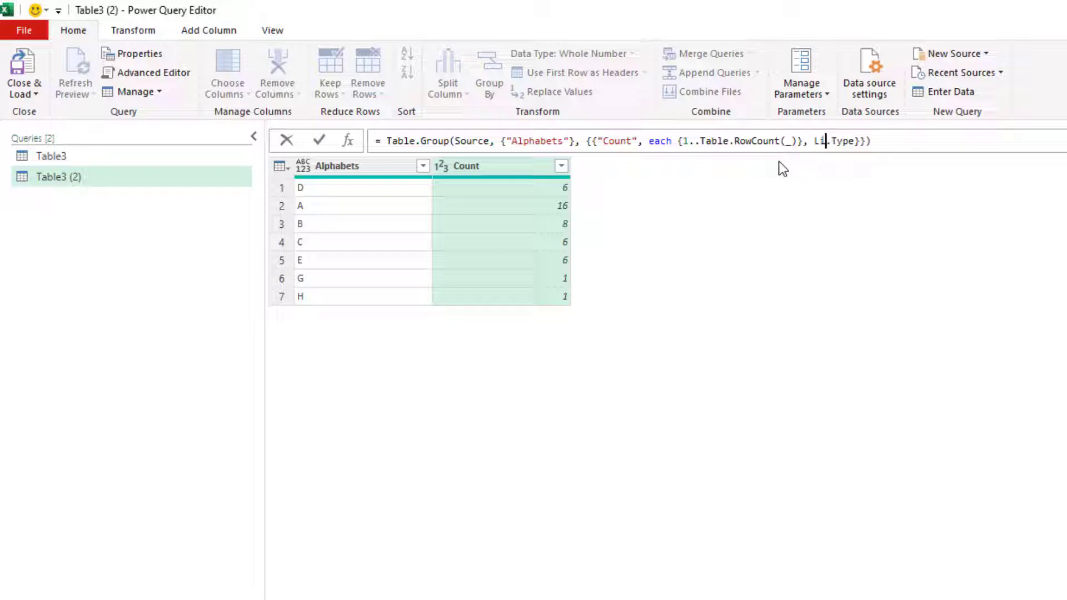
pyautogui.press('Return')
# Expand the Count lists to new rows and sort the Alphabets column in ascending order.
pyautogui.click(562, 166)
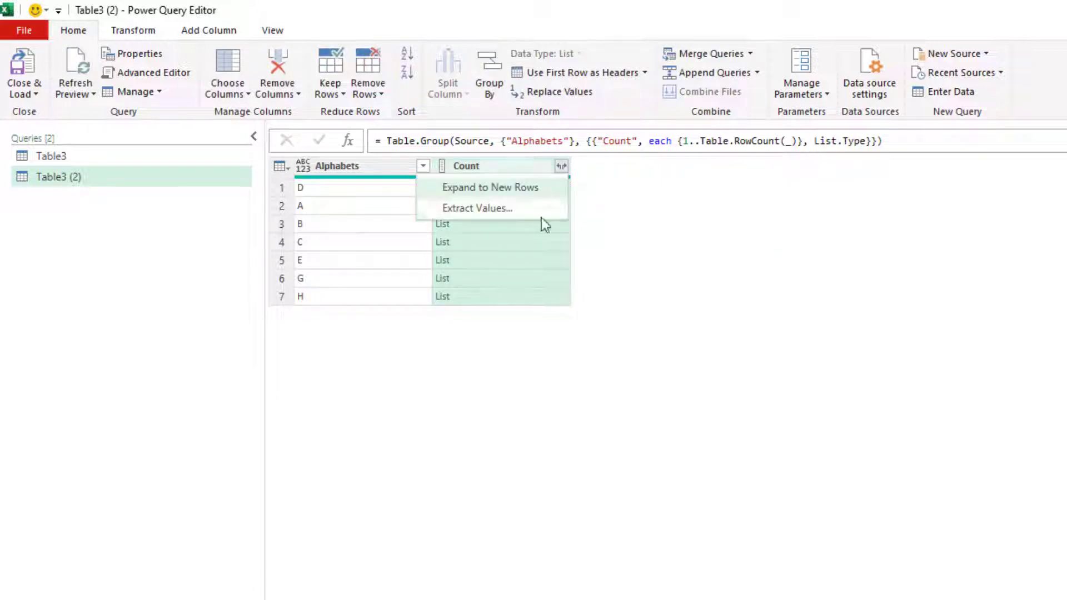
pyautogui.click(463, 187)
pyautogui.click(361, 238)
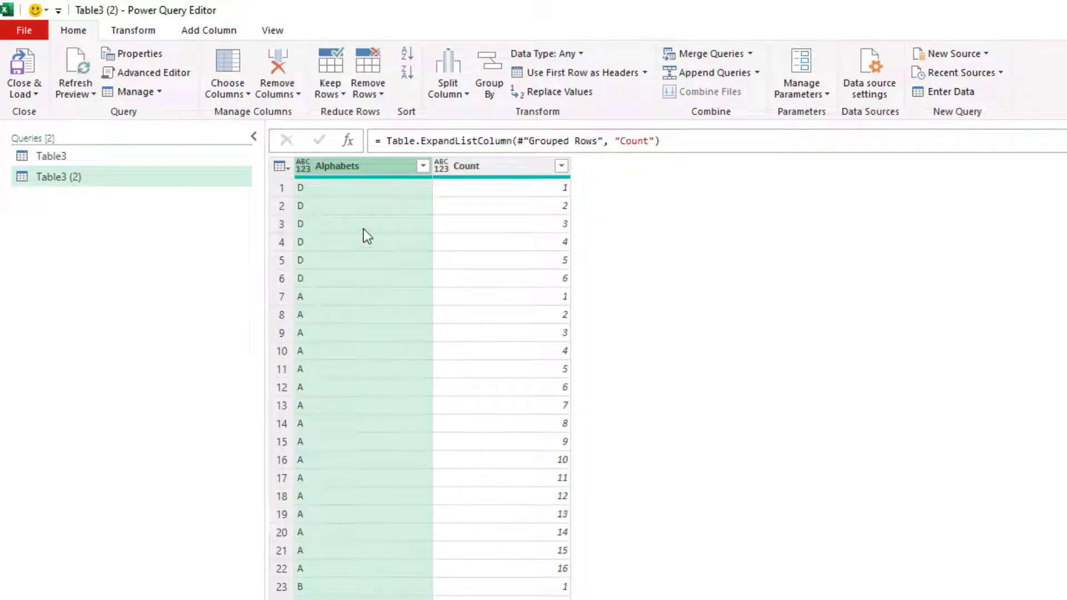
pyautogui.click(423, 166)
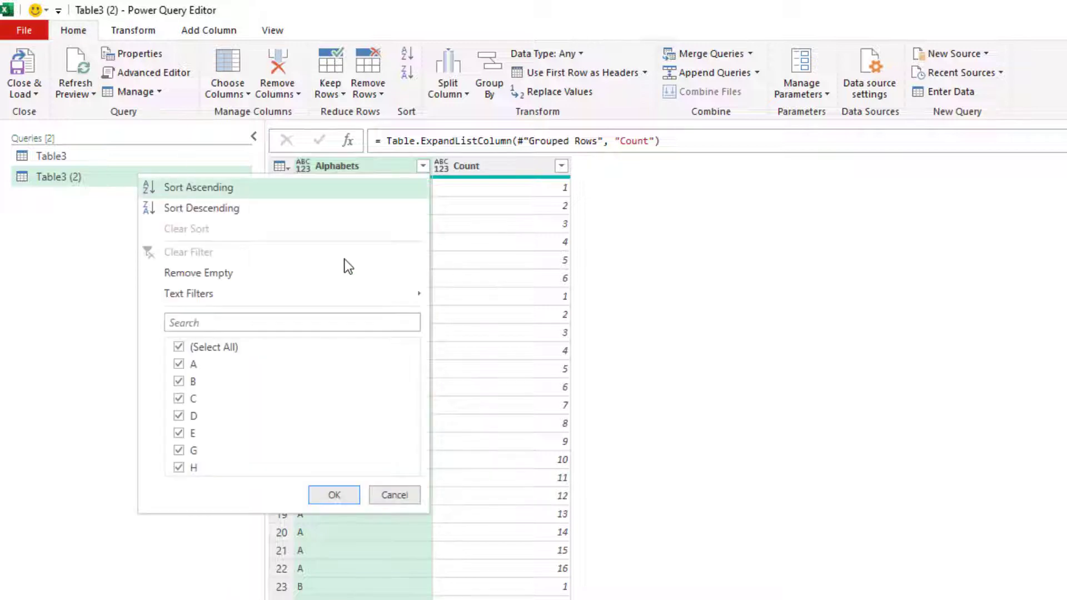
pyautogui.click(250, 182)
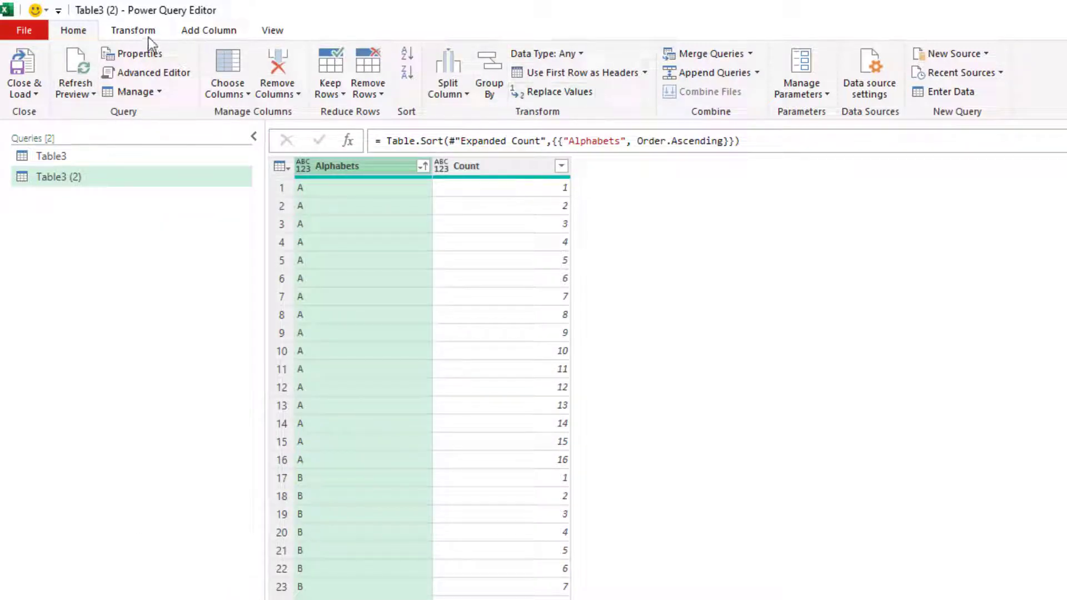
# Pivot the Alphabets column using Count as the values column.
pyautogui.scroll(-1, 351, 94)
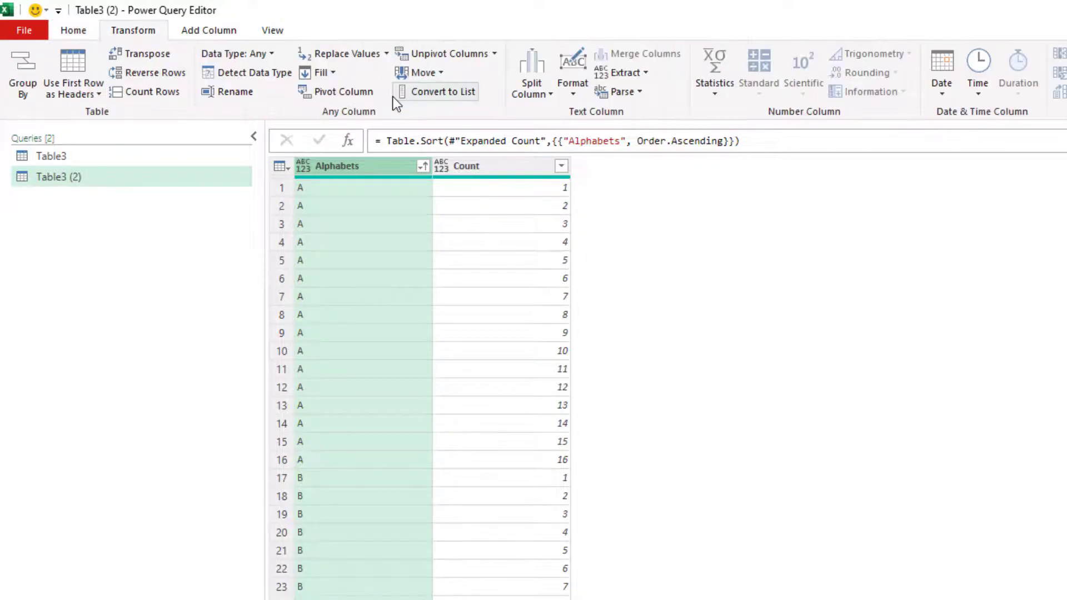
pyautogui.click(350, 94)
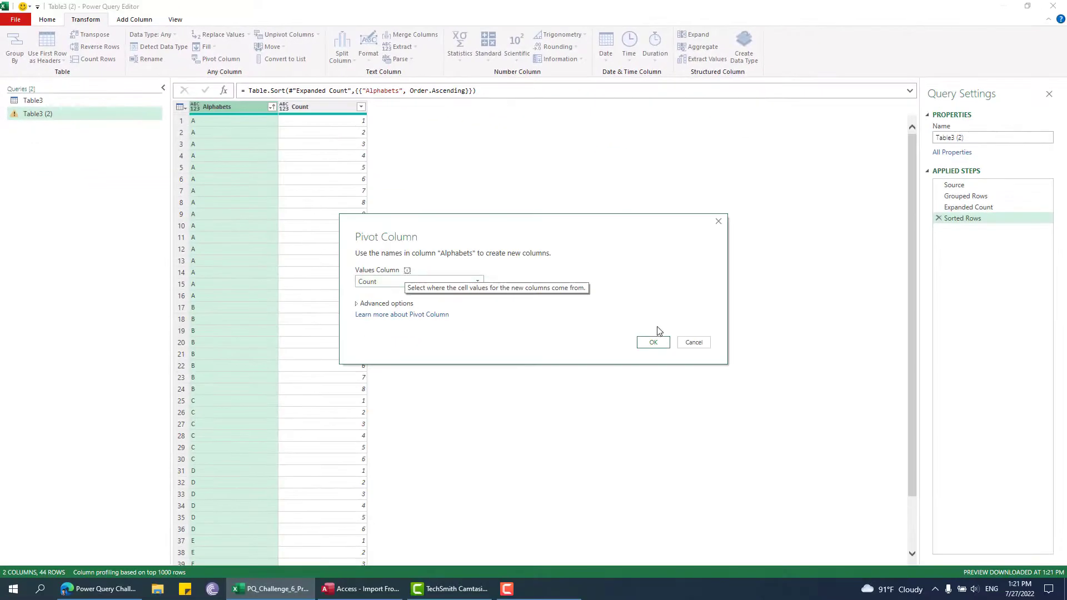
pyautogui.click(661, 347)
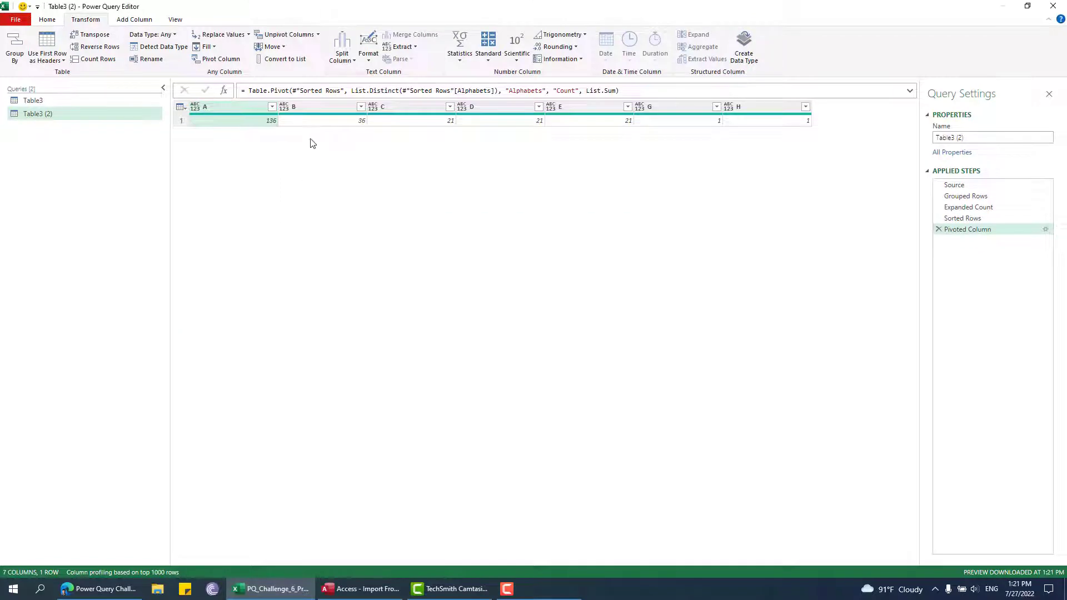
# Remove the List.Sum argument from the end of the Table.Pivot formula.
pyautogui.click(909, 91)
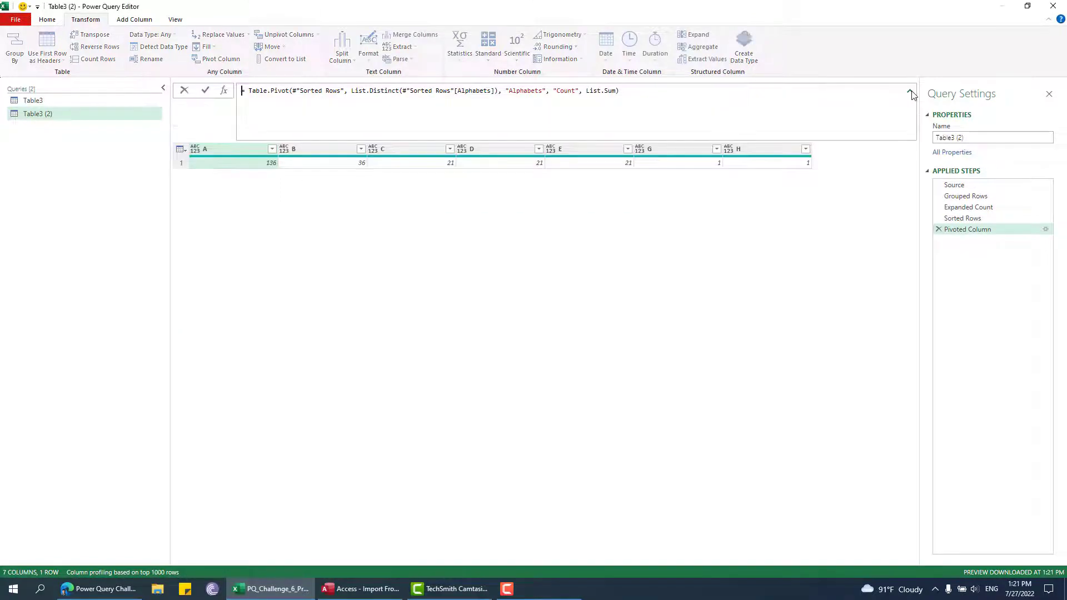
pyautogui.click(616, 90)
pyautogui.press('BackSpace')
pyautogui.press('BackSpace')
pyautogui.press('BackSpace')
pyautogui.press('BackSpace')
pyautogui.press('BackSpace')
pyautogui.press('BackSpace')
pyautogui.press('BackSpace')
pyautogui.press('BackSpace')
pyautogui.press('BackSpace')
pyautogui.press('Return')
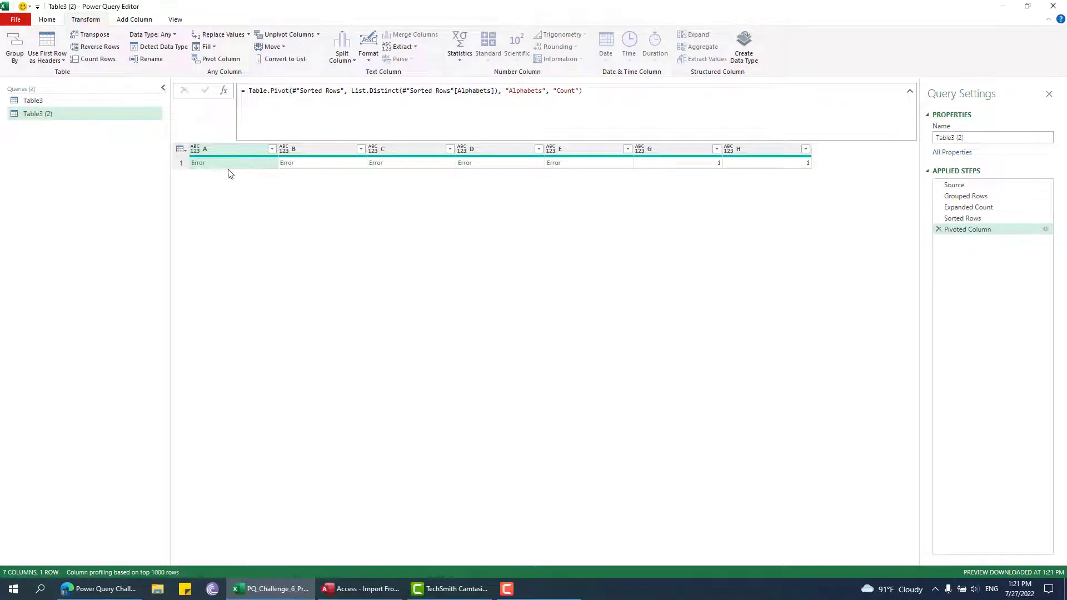
# Change the values column in the Table.Pivot formula from "Count" to "Alphabets", and remove the Count column from the pivoted table.
pyautogui.doubleClick(528, 91)
pyautogui.hotkey('ctrl', 'c')
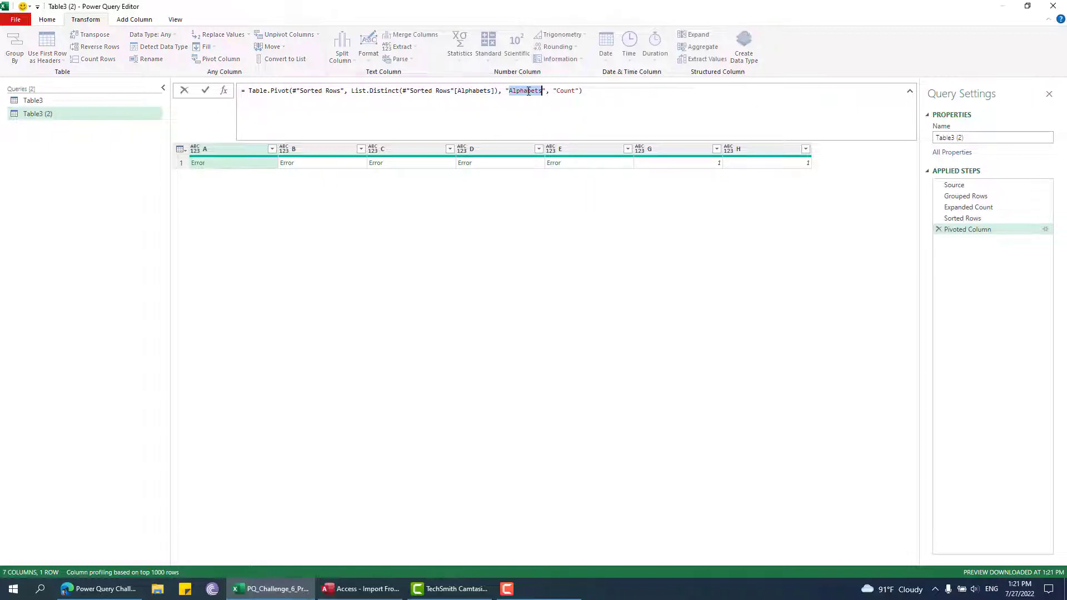
pyautogui.doubleClick(570, 92)
pyautogui.hotkey('ctrl', 'v')
pyautogui.press('Return')
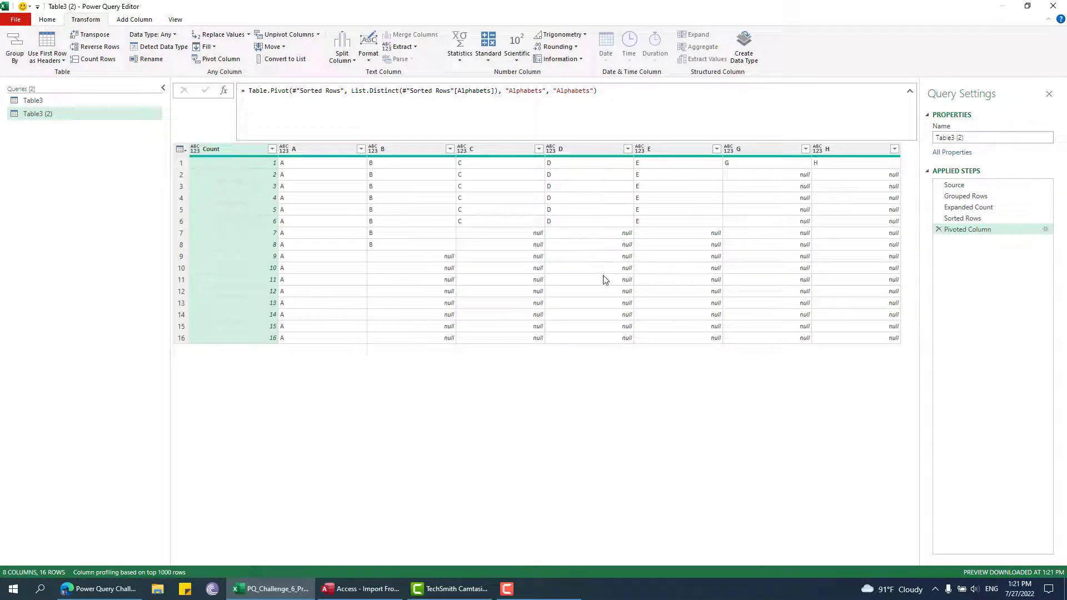
pyautogui.rightClick(238, 149)
pyautogui.click(253, 173)
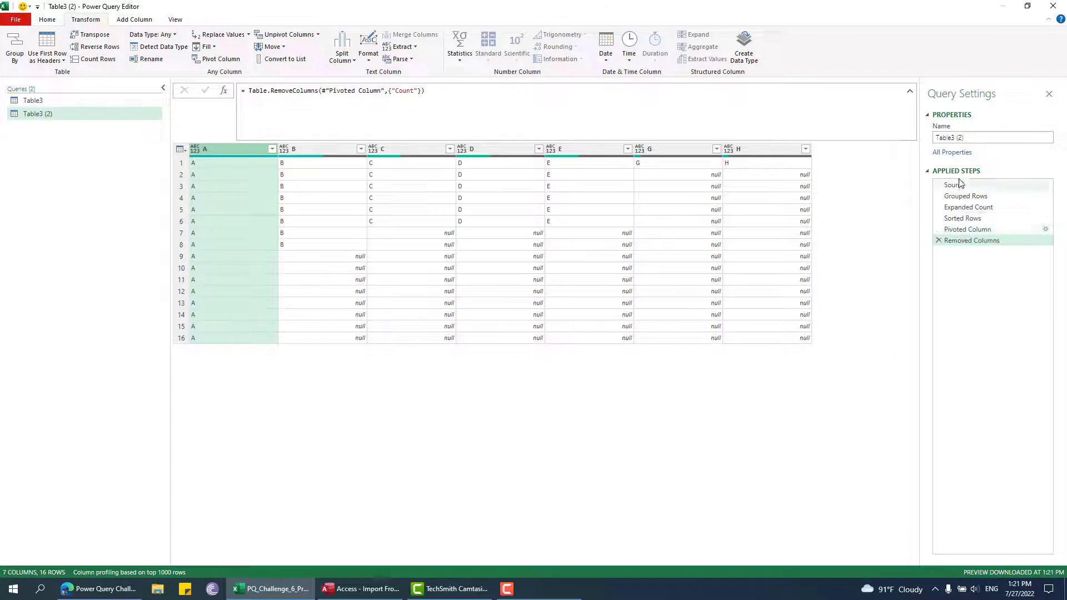
# Compare the applied steps of the Table3 query with those of Table3 (2).
pyautogui.click(31, 101)
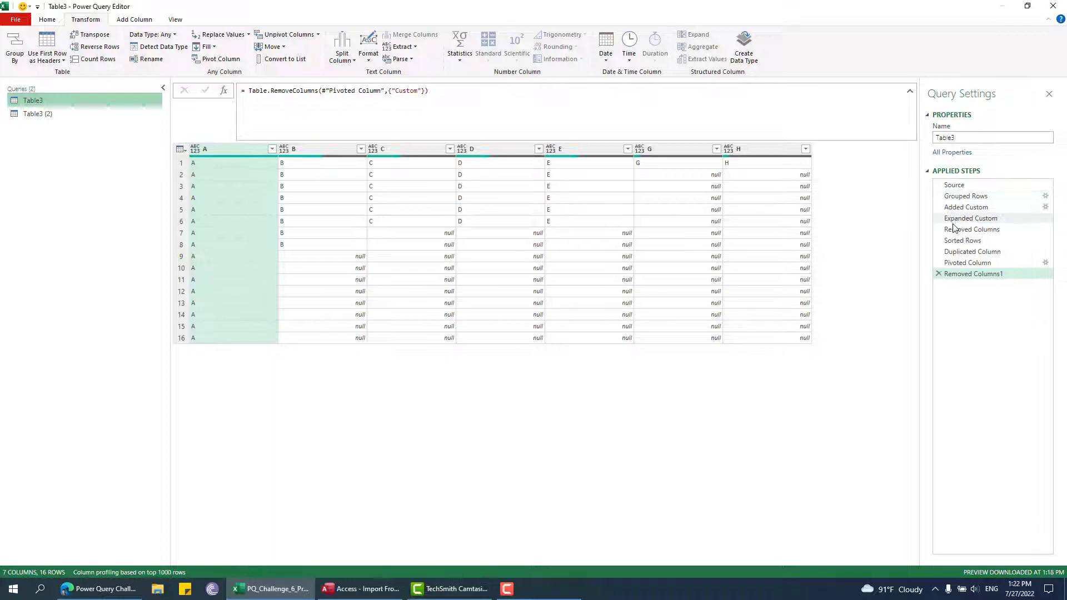
pyautogui.moveTo(953, 229); pyautogui.dragTo(283, 230)
pyautogui.click(60, 113)
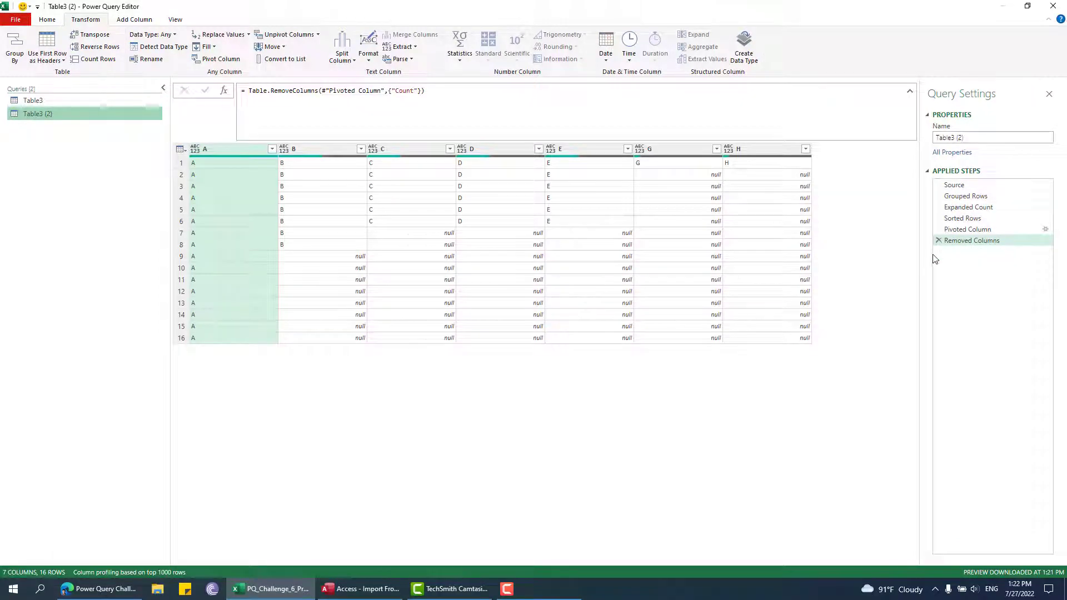
# Close the editor and load Table3 (2) as a table to cell S5 of the existing worksheet.
pyautogui.click(49, 21)
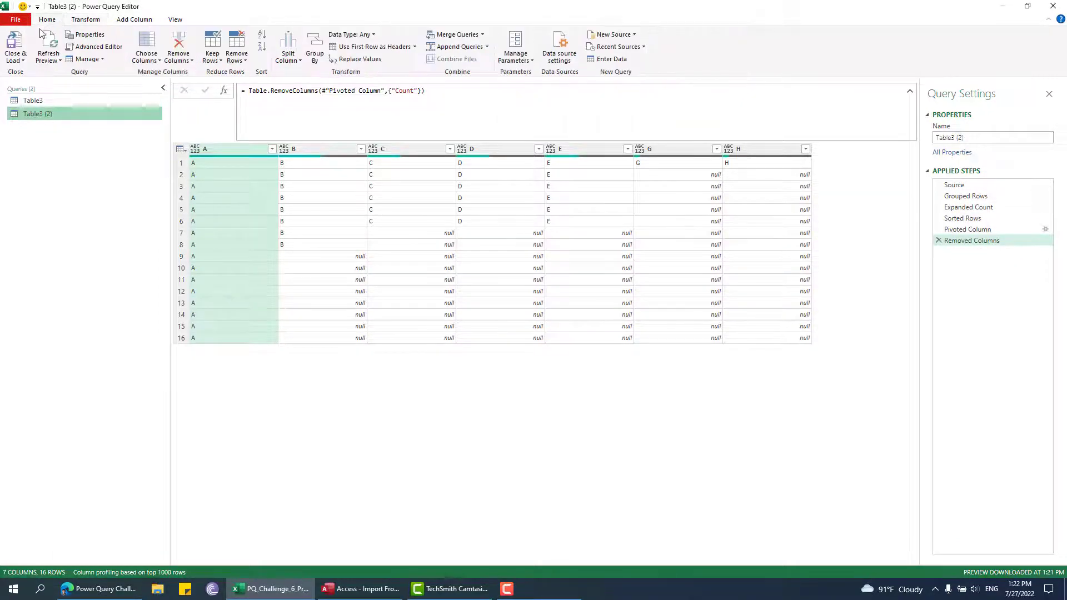
pyautogui.click(15, 56)
pyautogui.click(25, 73)
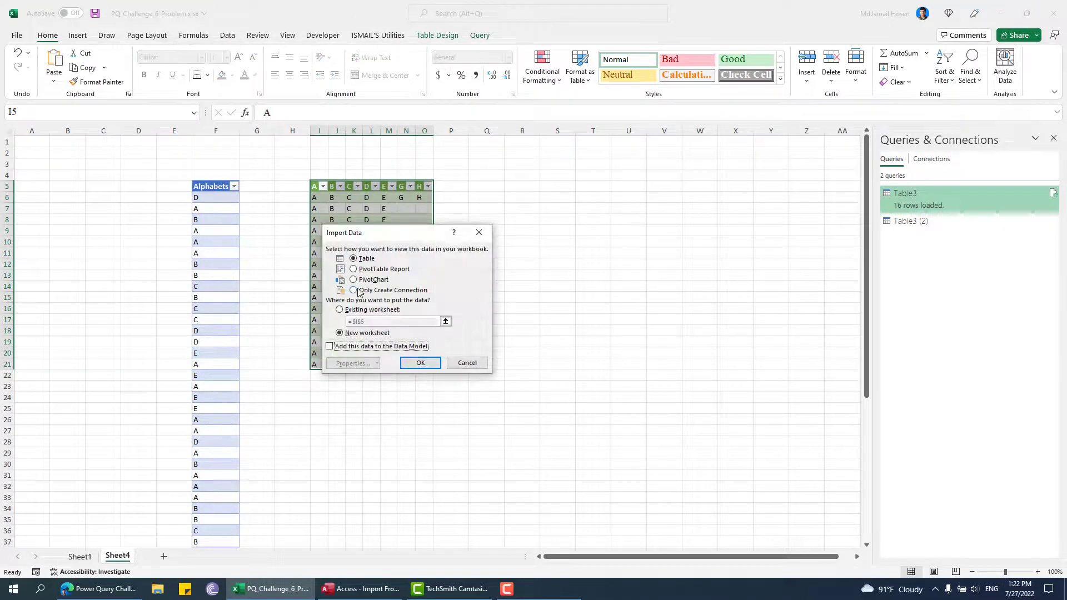
pyautogui.click(358, 311)
pyautogui.click(557, 186)
pyautogui.click(415, 362)
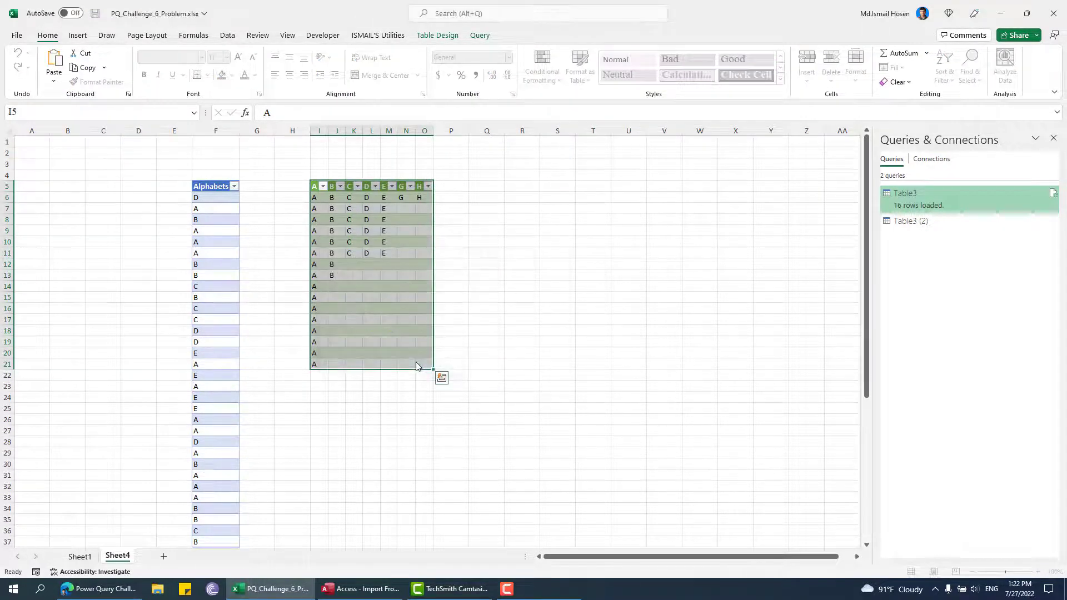
# Delete rows 33 to 49 from the end of the source Alphabets table.
pyautogui.scroll(-11, 400, 374)
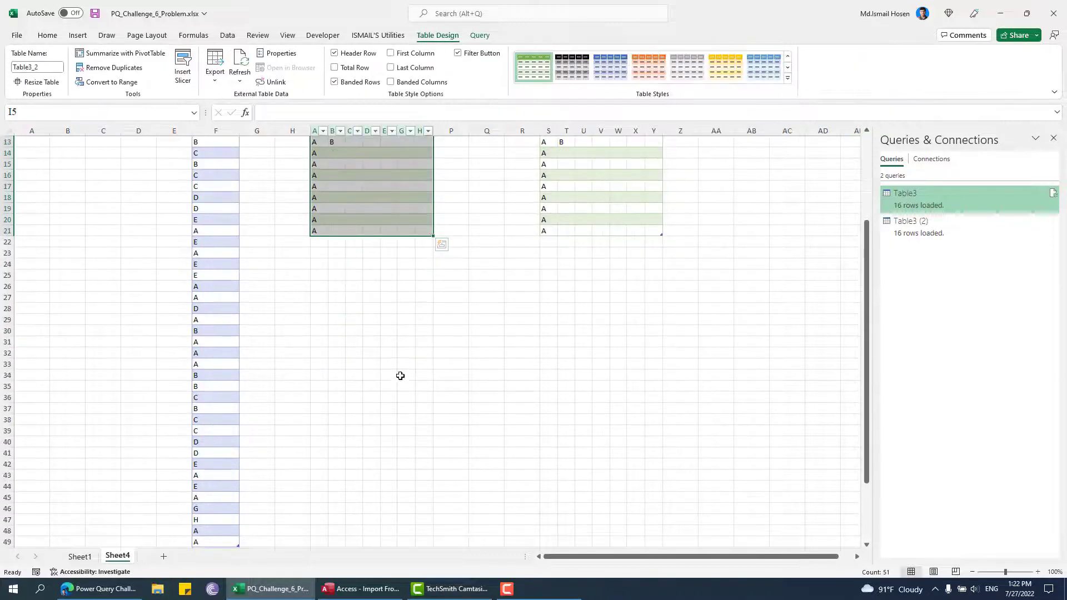
pyautogui.scroll(1, 239, 389)
pyautogui.moveTo(225, 340); pyautogui.dragTo(216, 164)
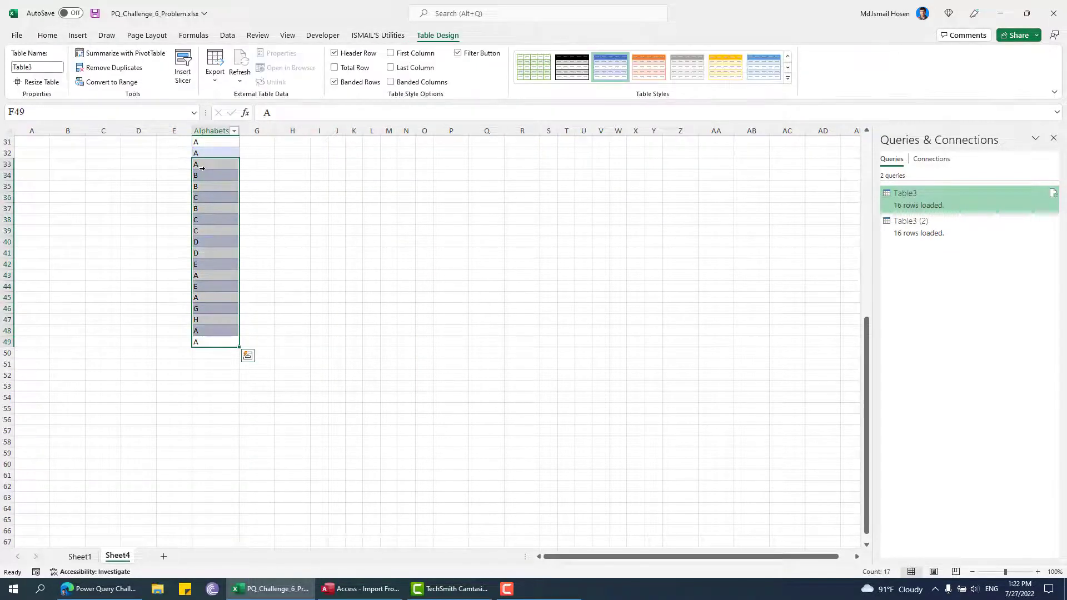
pyautogui.rightClick(206, 167)
pyautogui.moveTo(257, 330)
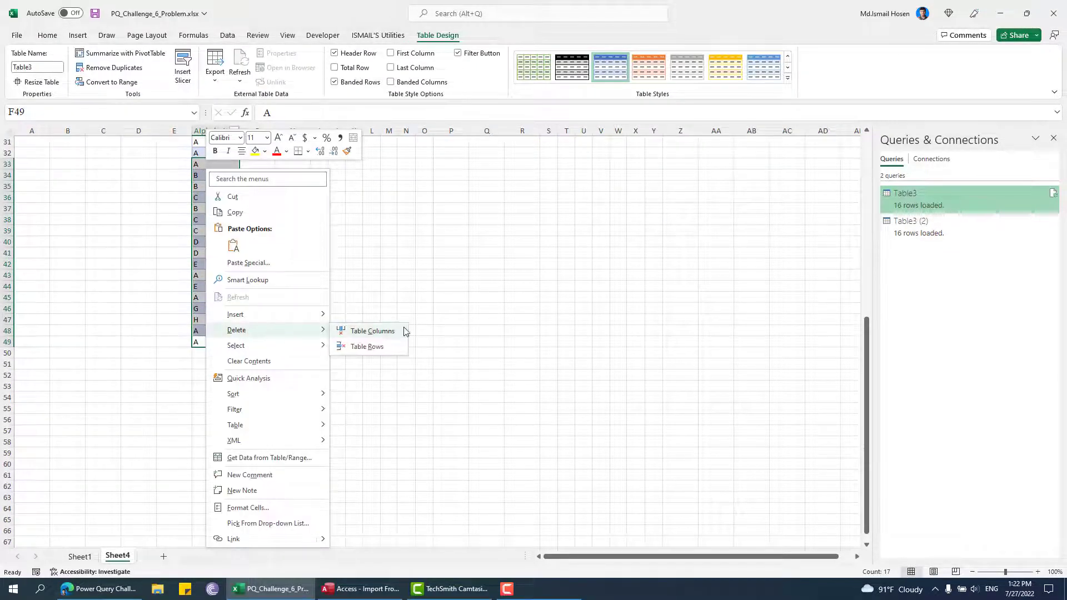
pyautogui.click(371, 345)
# Refresh both query output tables, Table3 and Table3 (2), from the shortened Alphabets data.
pyautogui.rightClick(378, 283)
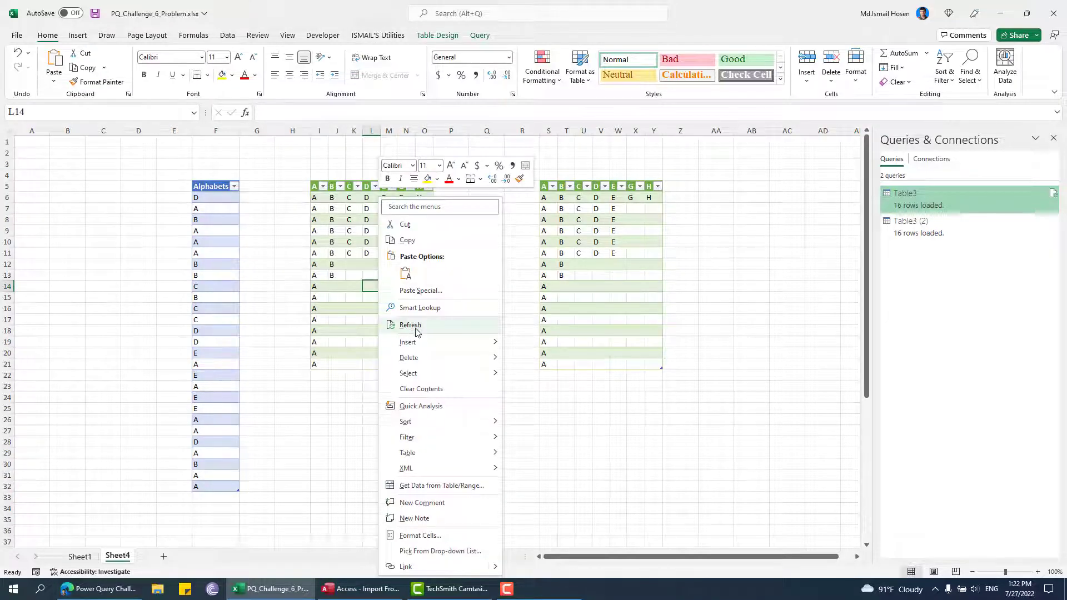
pyautogui.click(395, 326)
pyautogui.click(524, 285)
pyautogui.rightClick(525, 285)
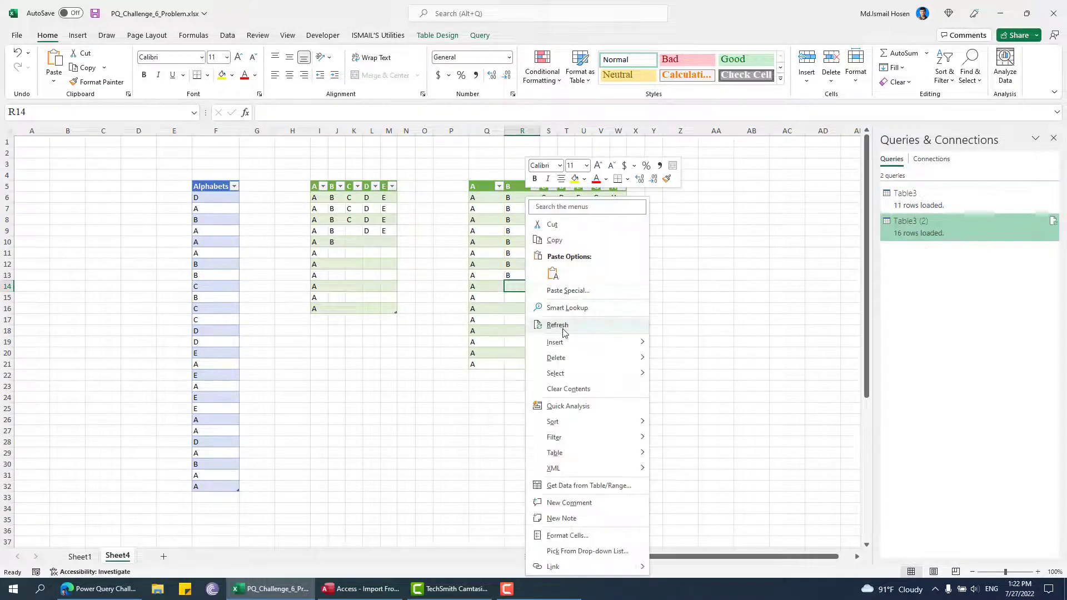
pyautogui.click(558, 325)
pyautogui.click(522, 232)
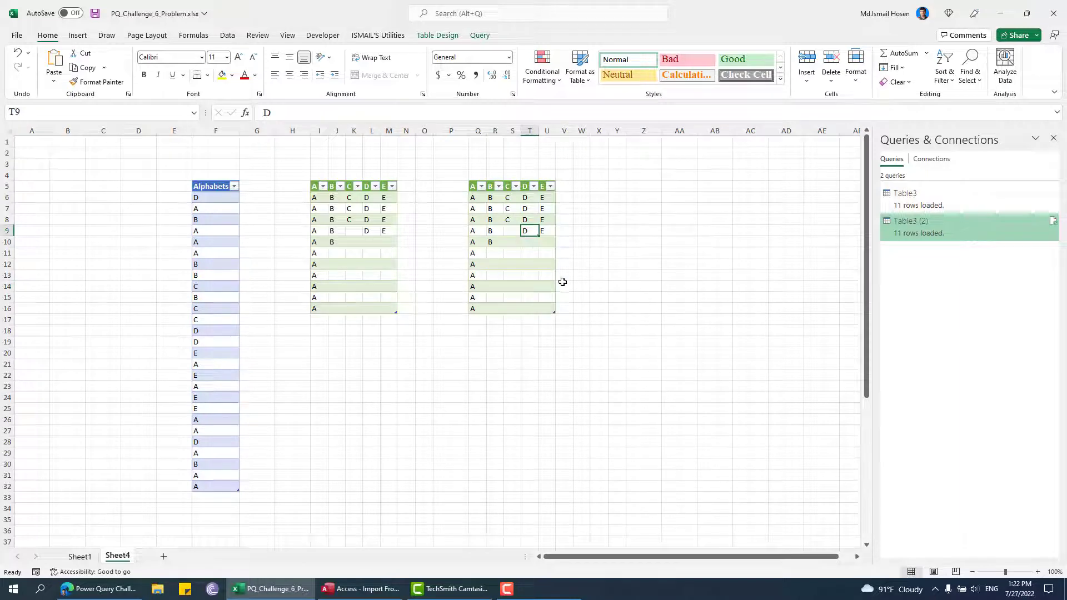
# Open the Table3 (2) query for editing and review its applied steps from Grouped Rows through Removed Columns, including the Table.Pivot formula.
pyautogui.doubleClick(962, 222)
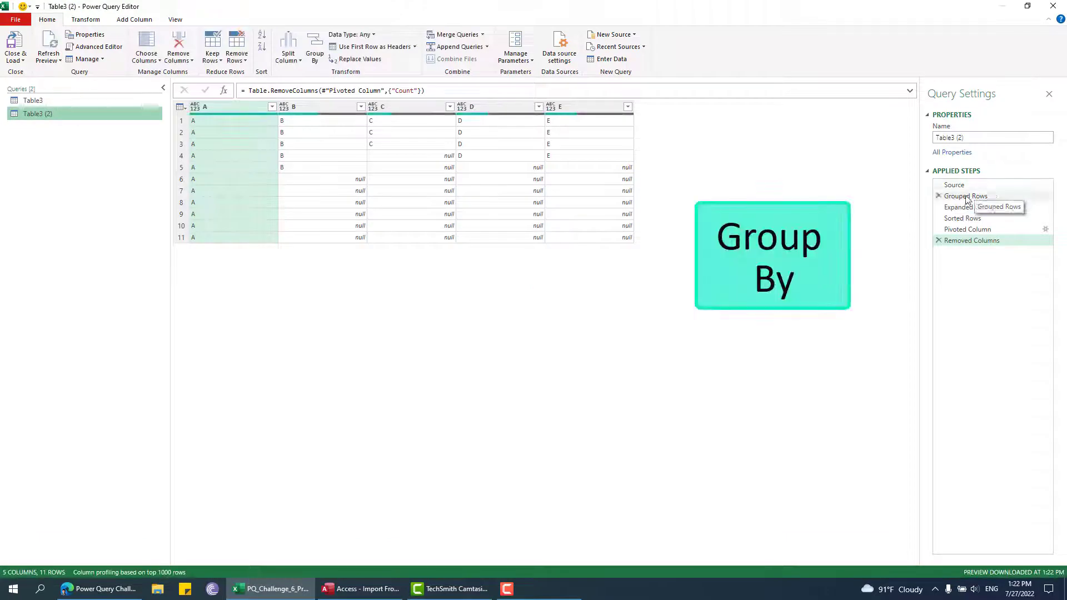
pyautogui.click(978, 196)
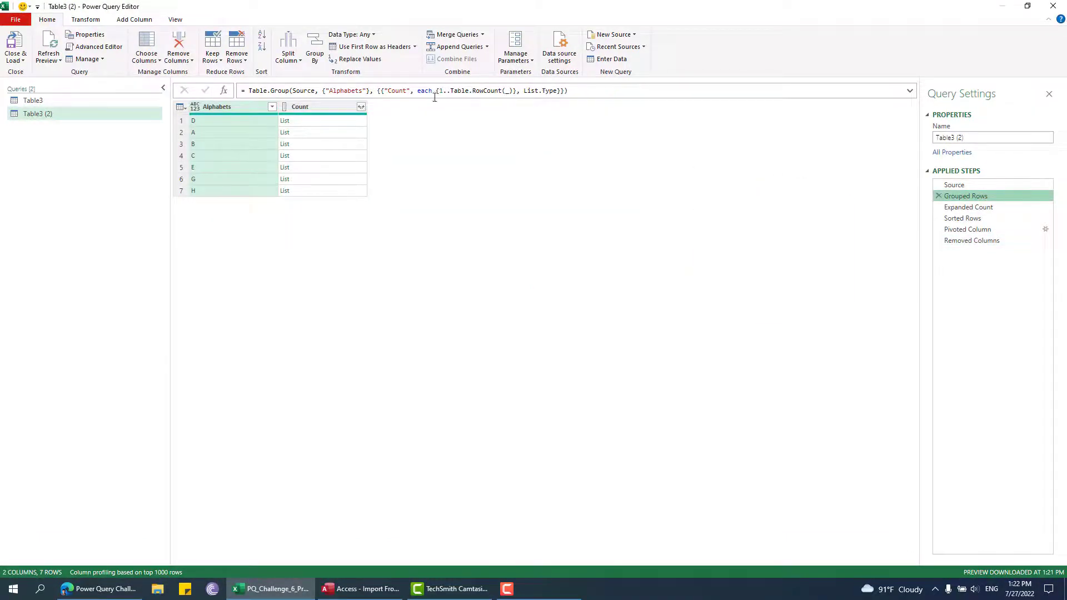
pyautogui.click(968, 207)
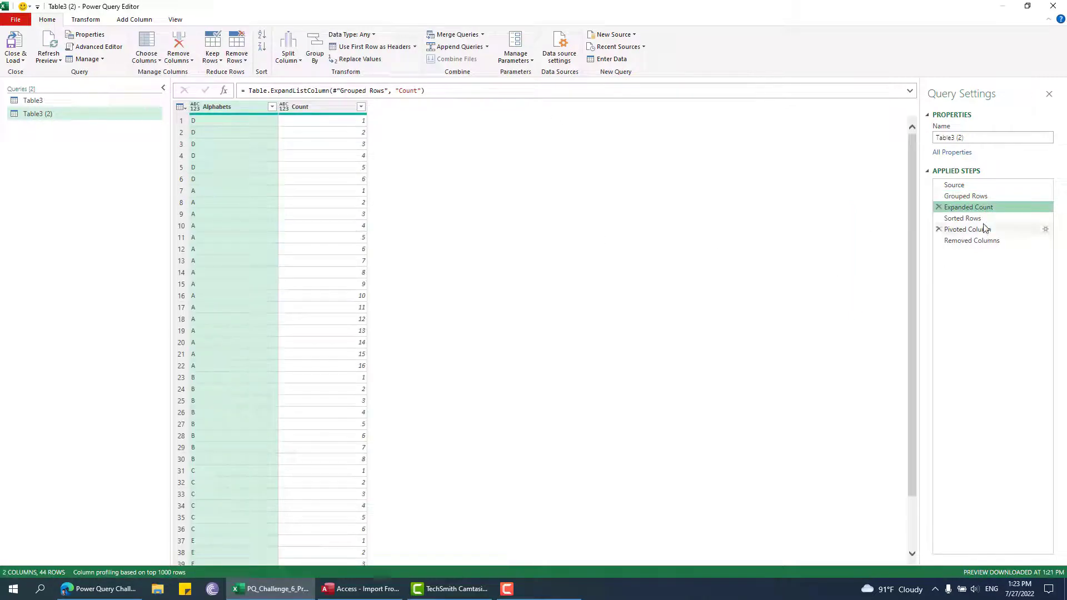
pyautogui.click(964, 218)
pyautogui.click(976, 233)
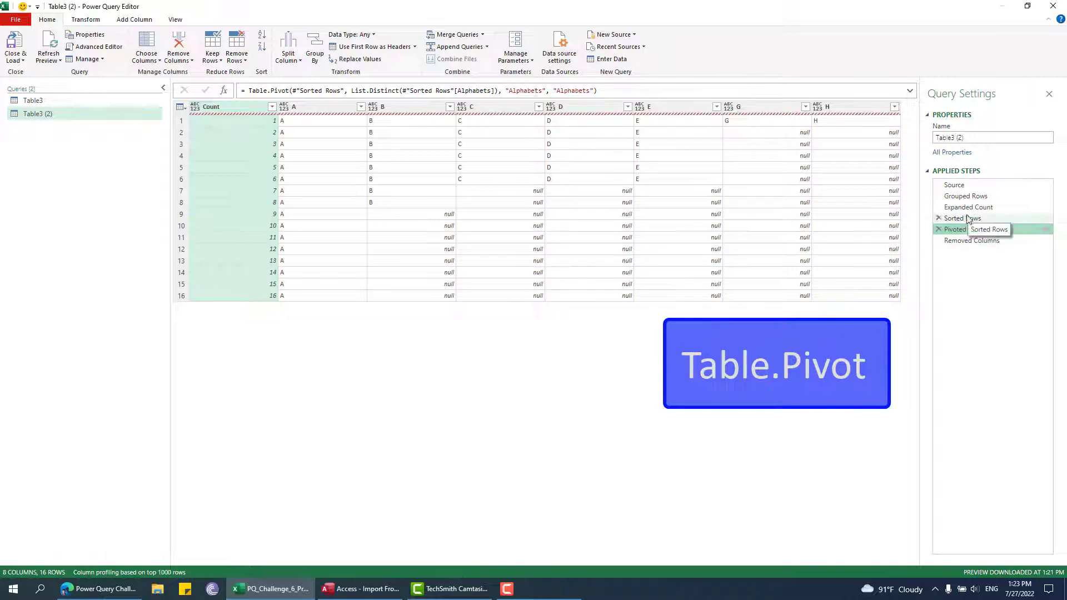
pyautogui.click(959, 219)
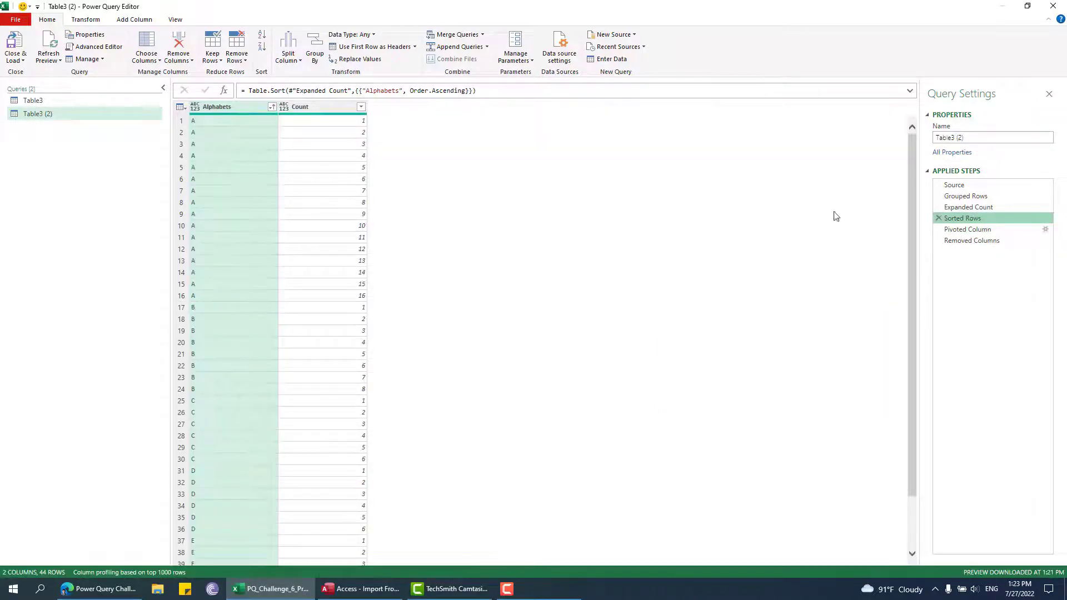
pyautogui.click(994, 229)
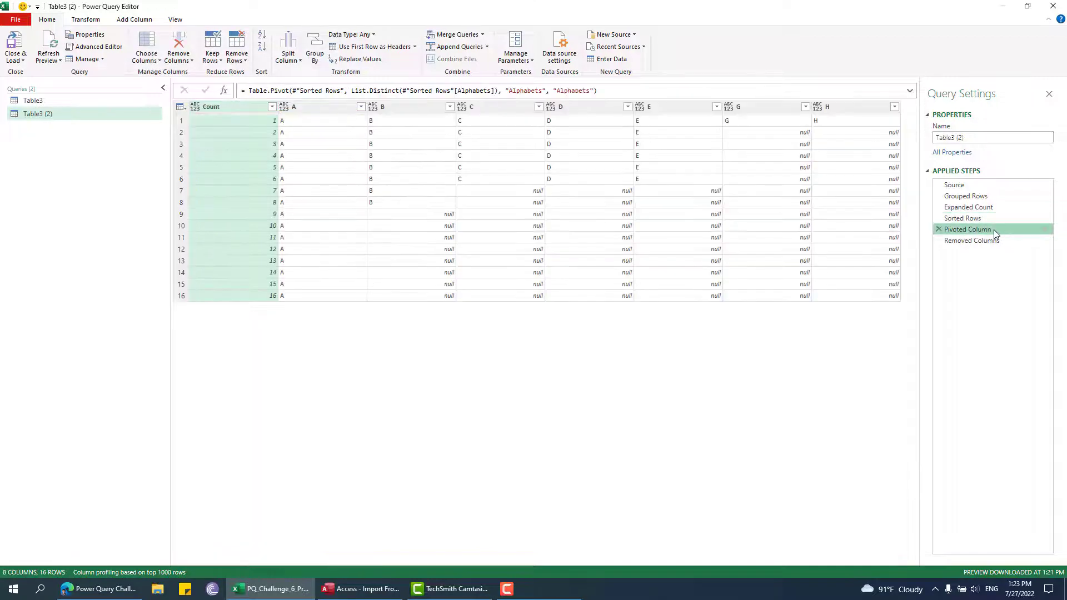
pyautogui.click(559, 91)
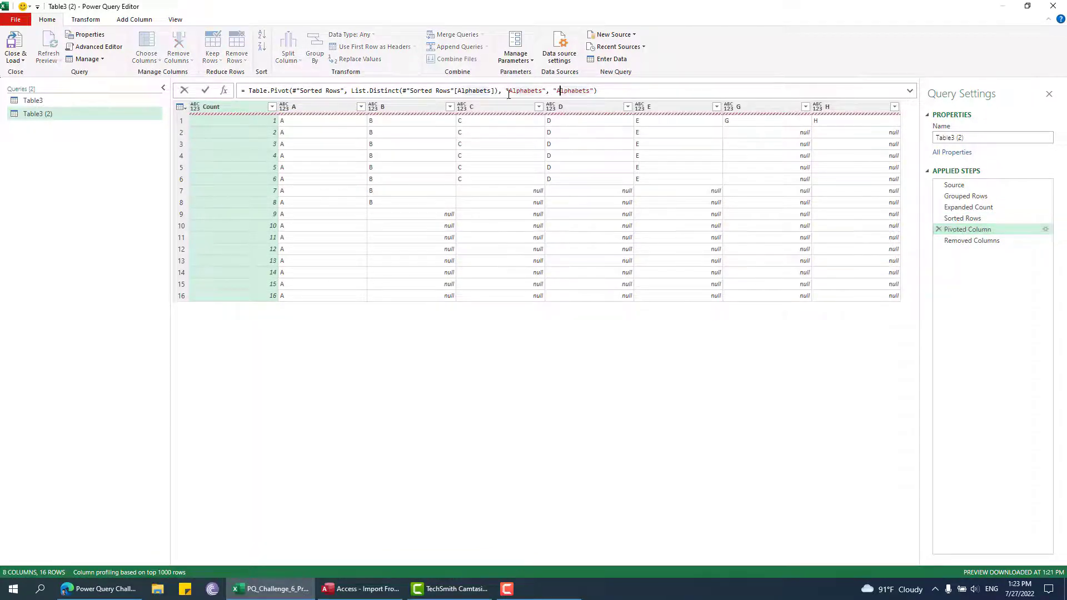
pyautogui.click(978, 220)
pyautogui.click(978, 219)
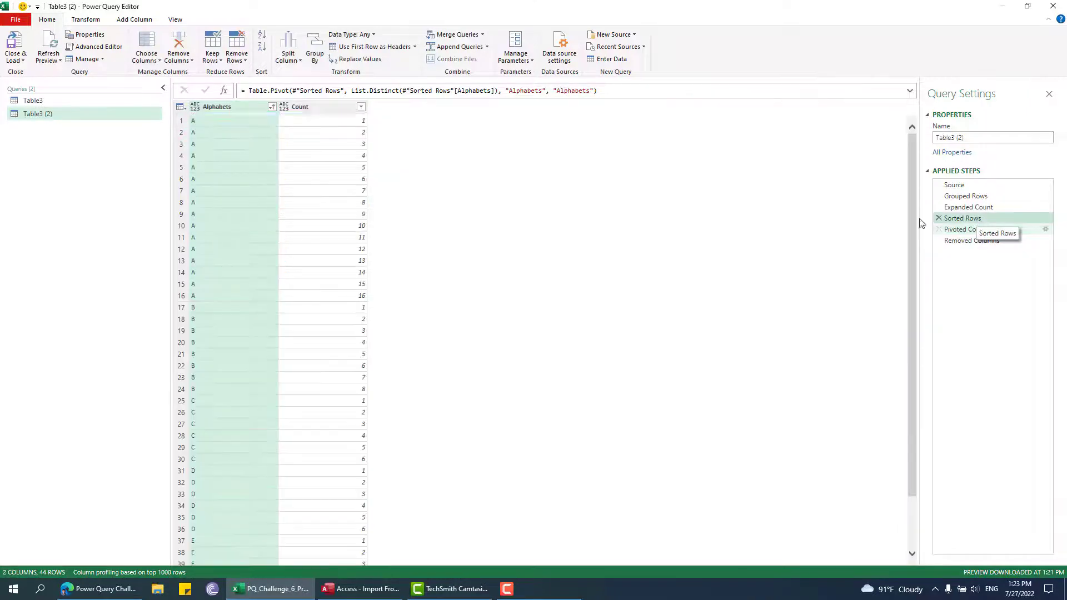
pyautogui.click(1002, 231)
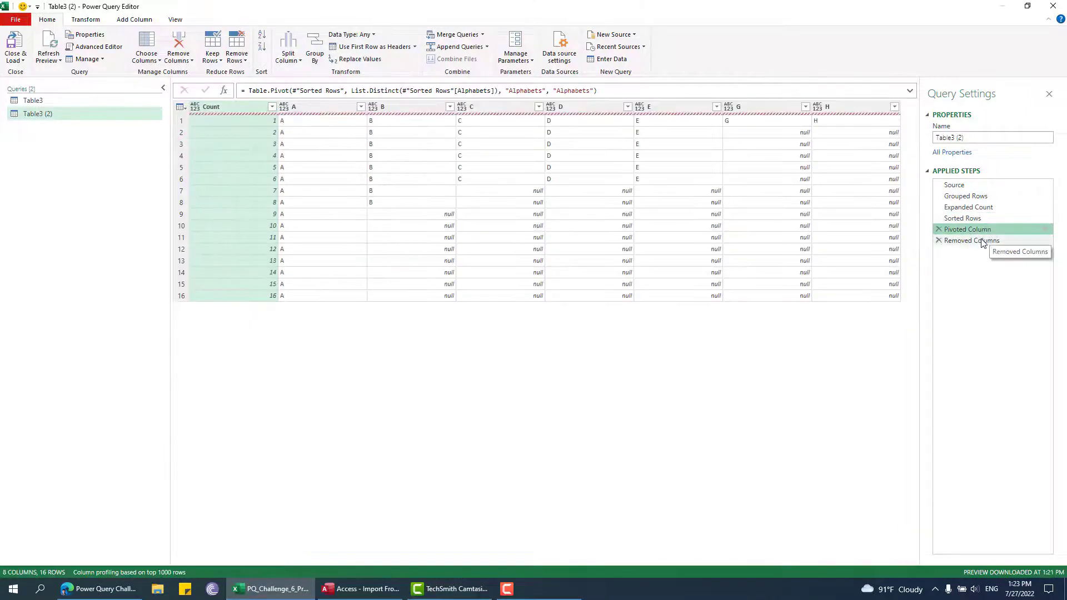
pyautogui.click(981, 240)
pyautogui.click(978, 230)
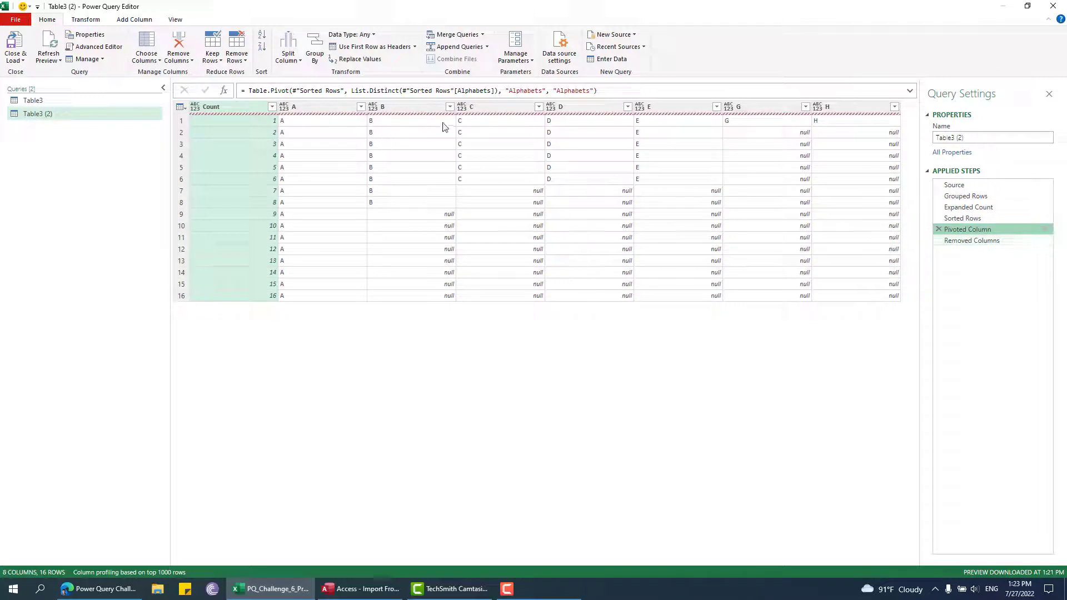
pyautogui.click(955, 241)
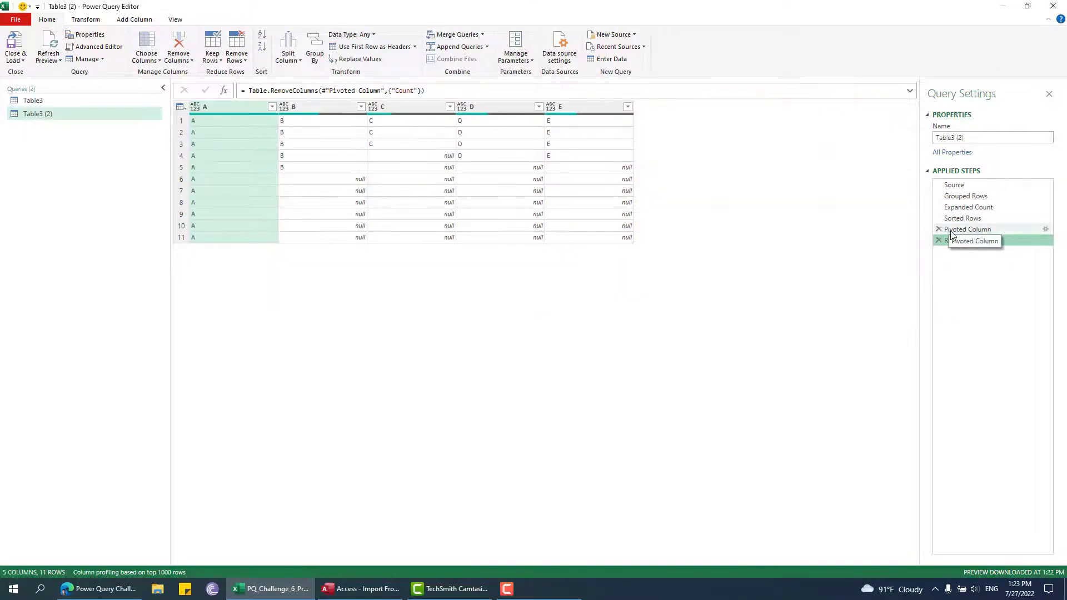
# Duplicate the Table3 (2) query and delete every applied step after Source in the copy.
pyautogui.rightClick(86, 120)
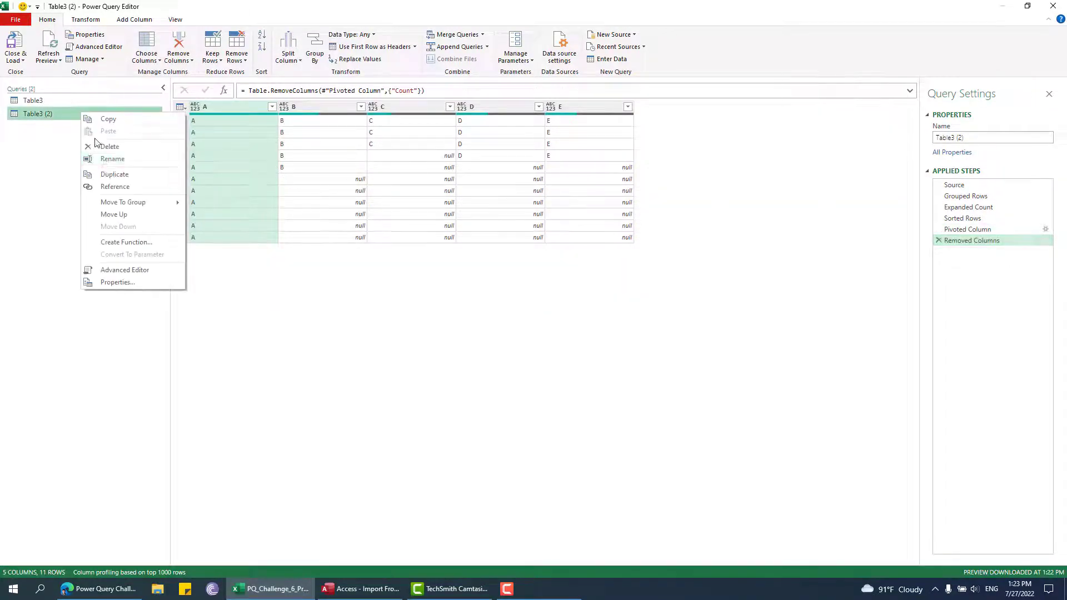
pyautogui.click(111, 174)
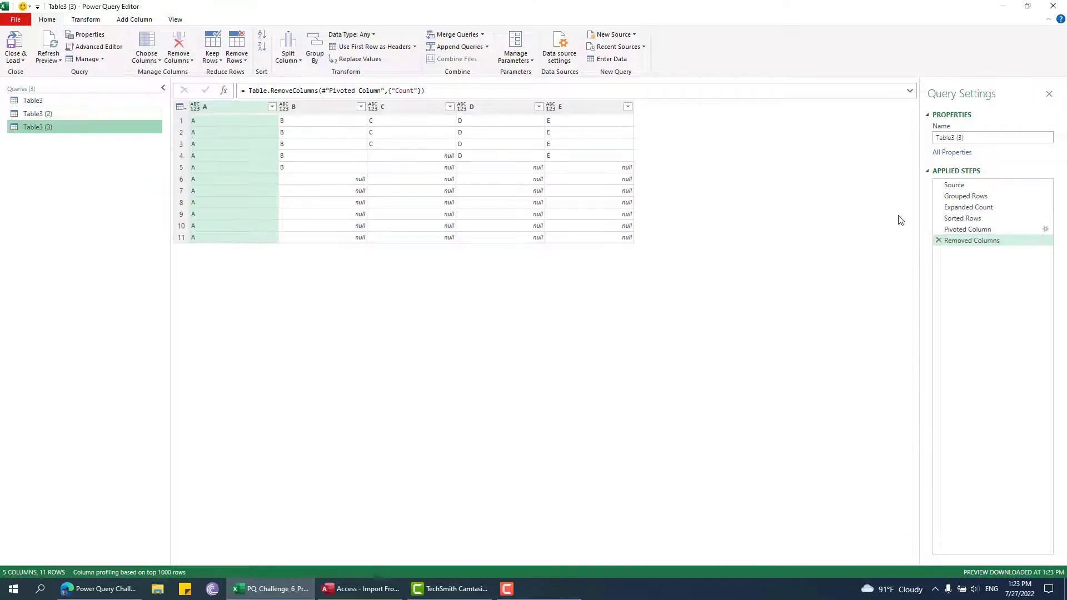
pyautogui.click(961, 196)
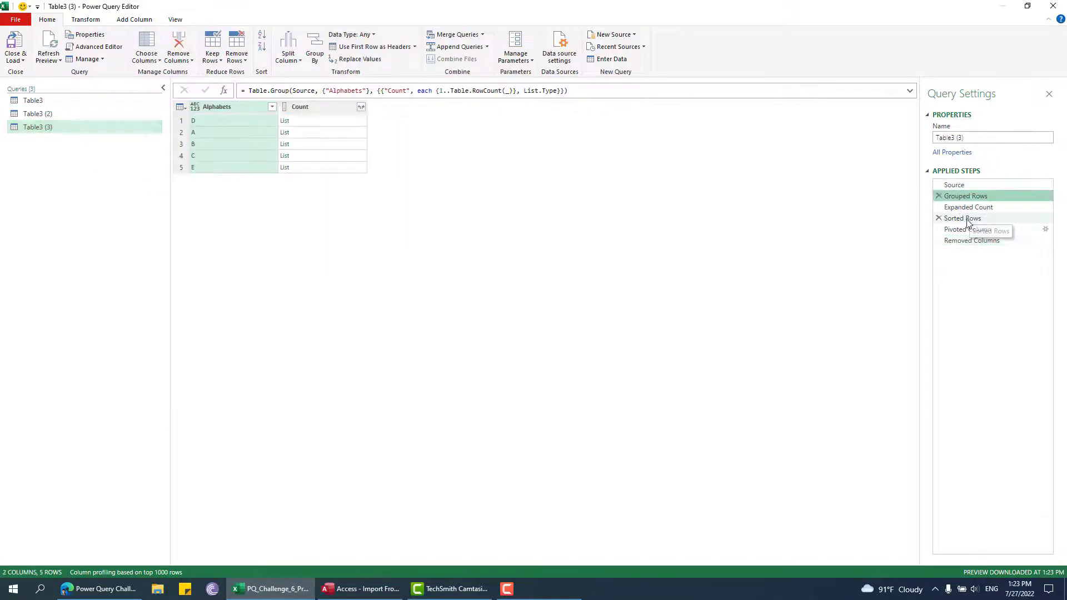
pyautogui.click(975, 218)
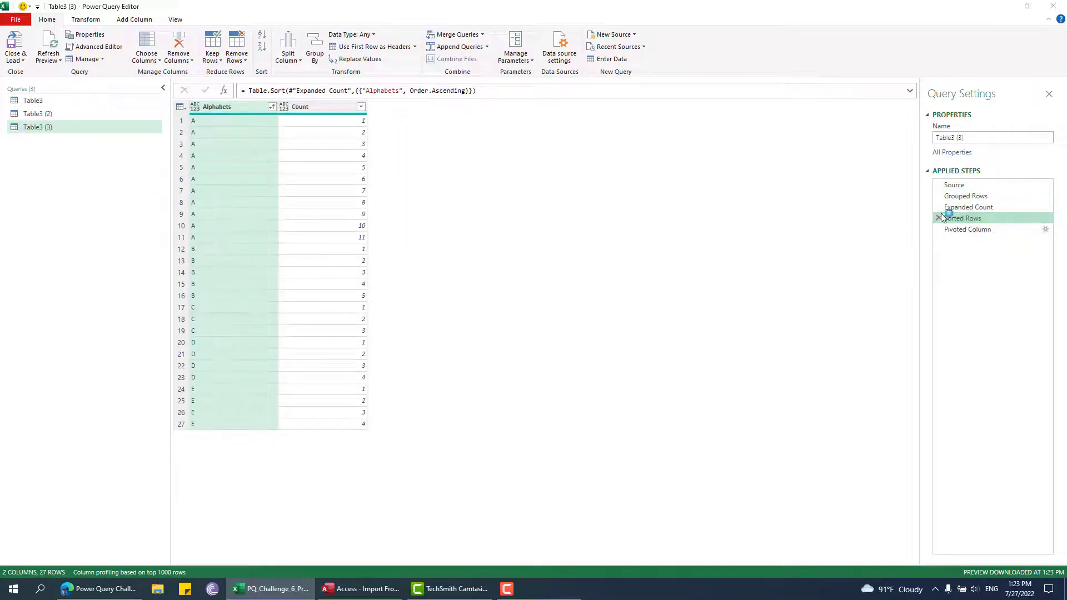
pyautogui.click(938, 240)
pyautogui.click(586, 315)
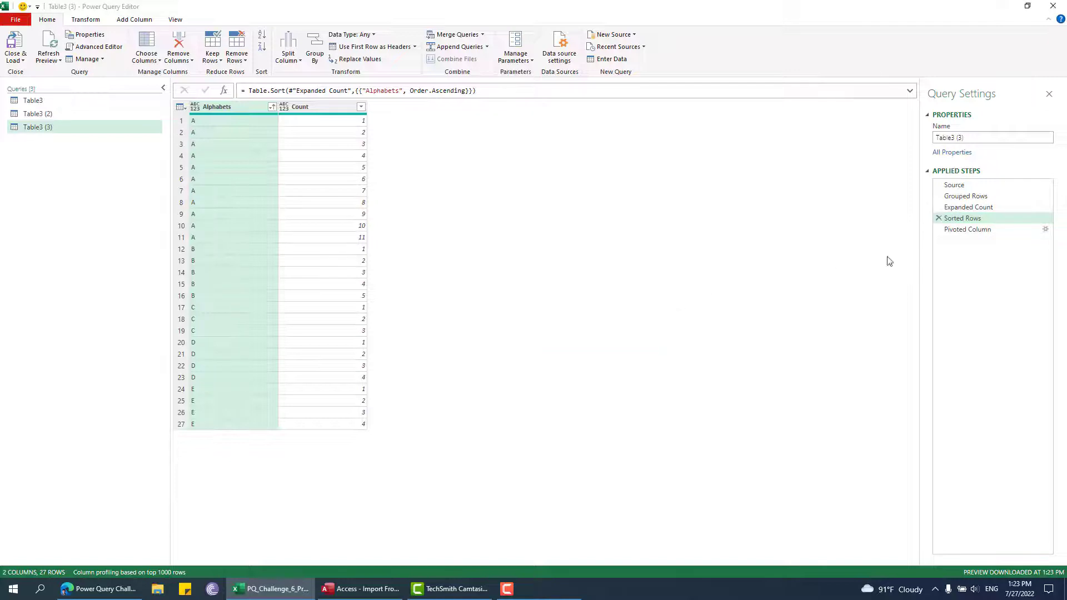
pyautogui.rightClick(971, 197)
pyautogui.press('Escape')
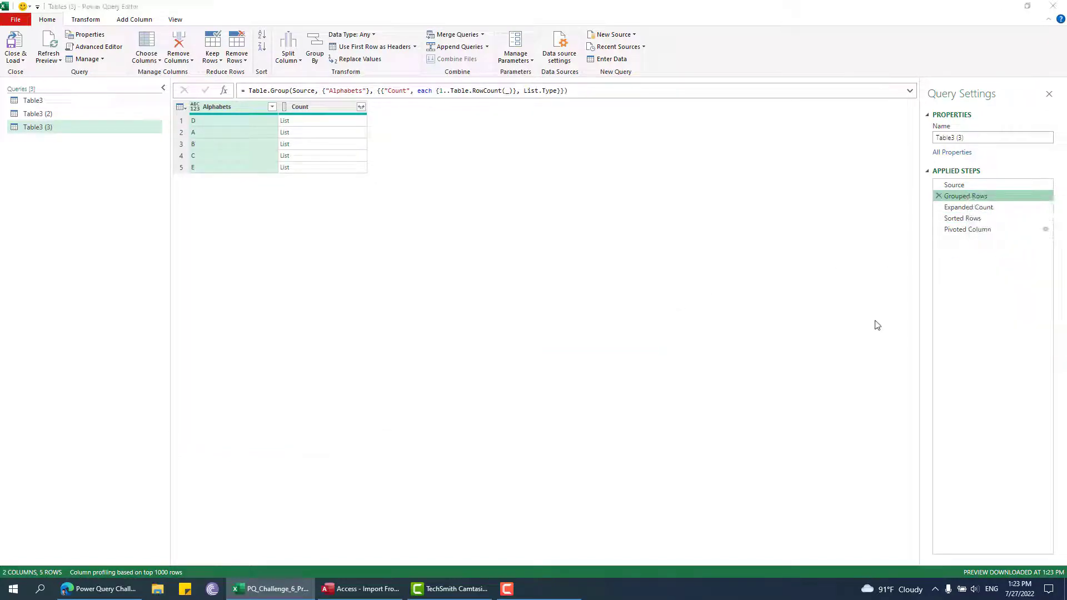
pyautogui.press('Return')
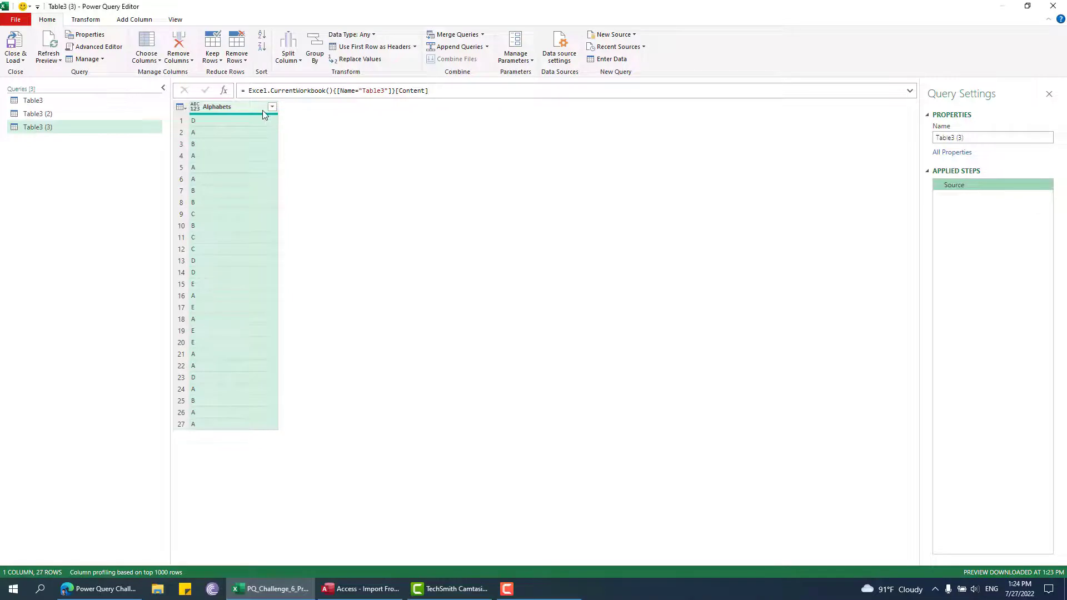
# Sort the Alphabets column ascending, and group the rows by Alphabets with a Count Rows column named Count.
pyautogui.click(272, 107)
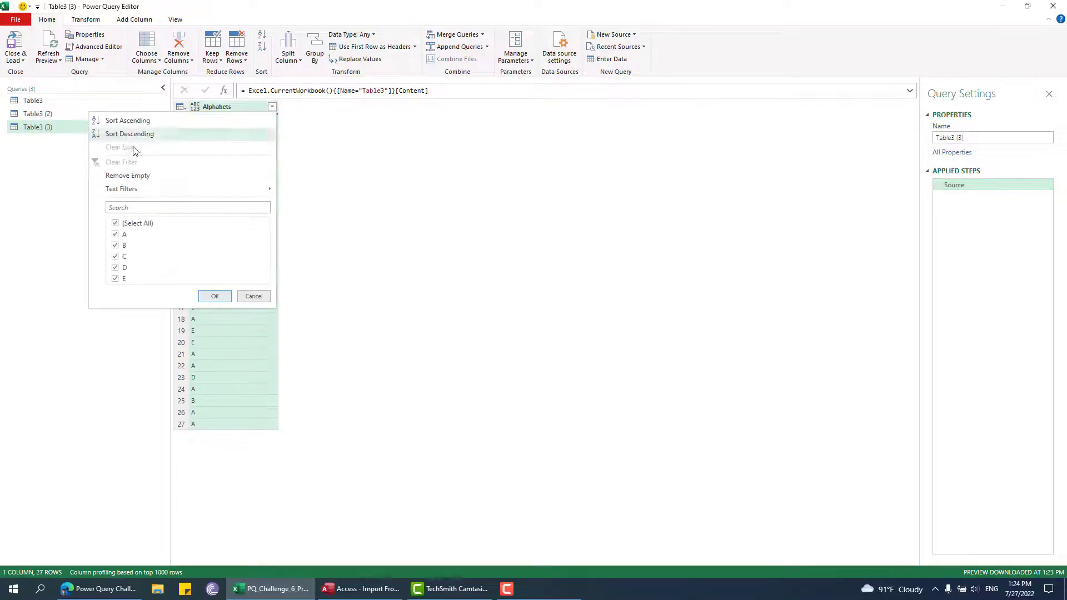
pyautogui.click(129, 120)
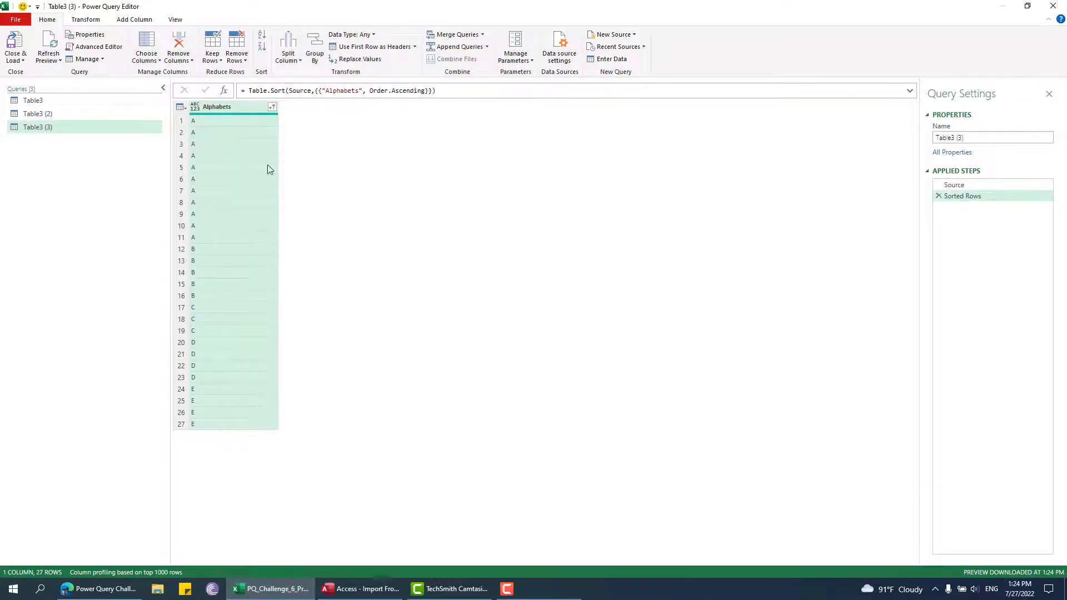
pyautogui.click(309, 52)
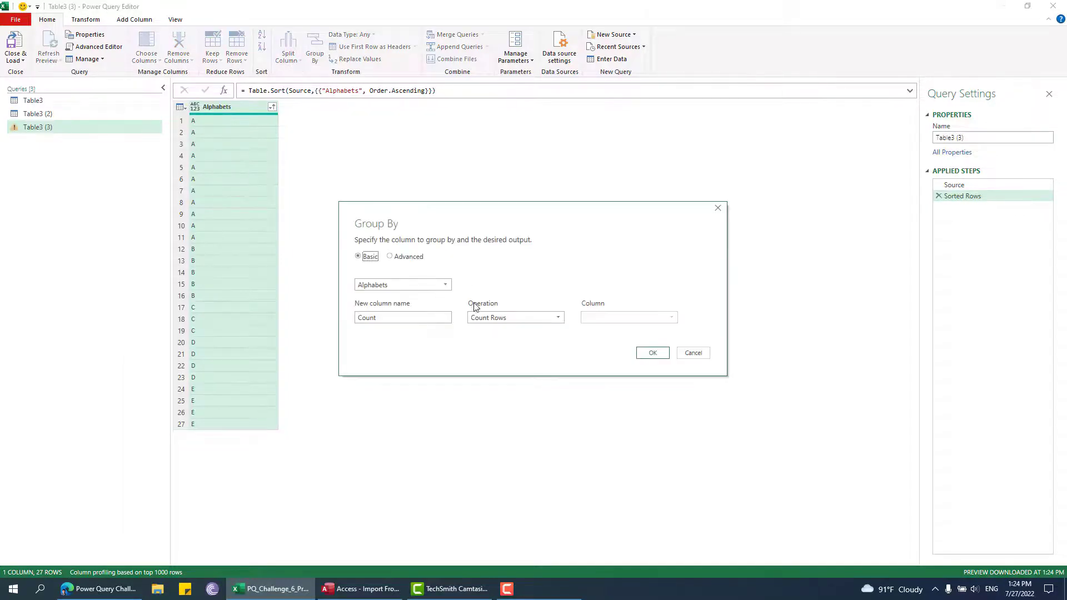
pyautogui.click(651, 353)
# Compare the letter order in the Grouped Rows result with the order in the Sorted Rows and Source steps.
pyautogui.click(225, 120)
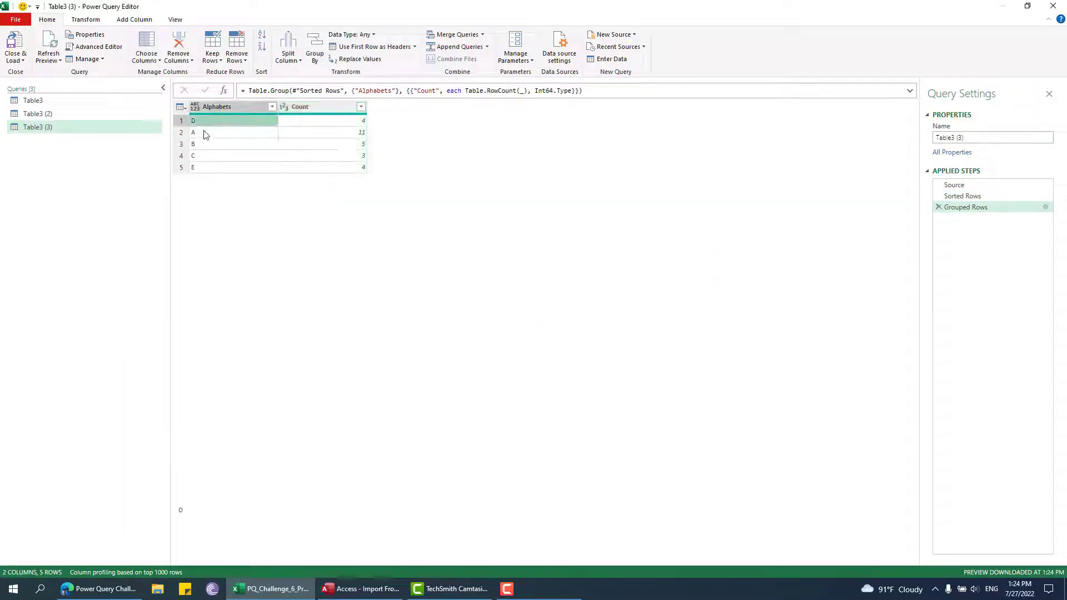
pyautogui.click(204, 134)
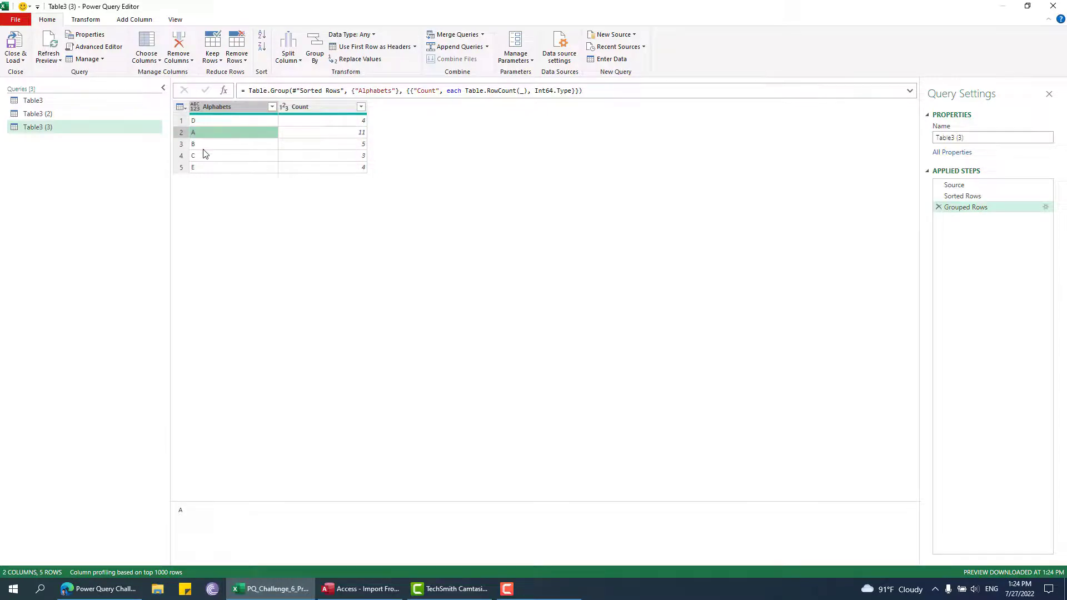
pyautogui.click(203, 146)
pyautogui.click(201, 167)
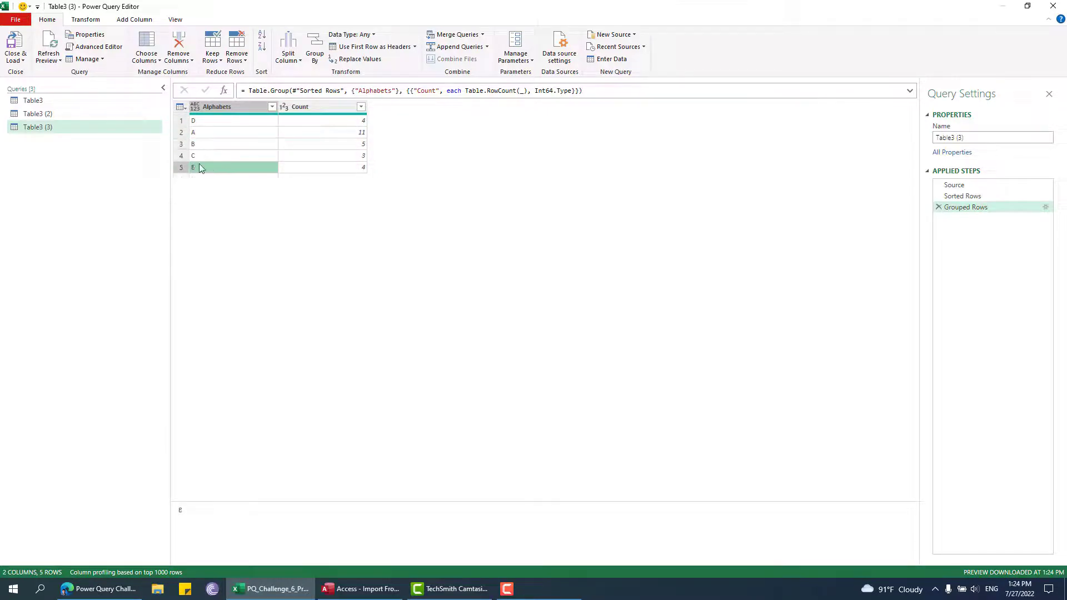
pyautogui.click(207, 125)
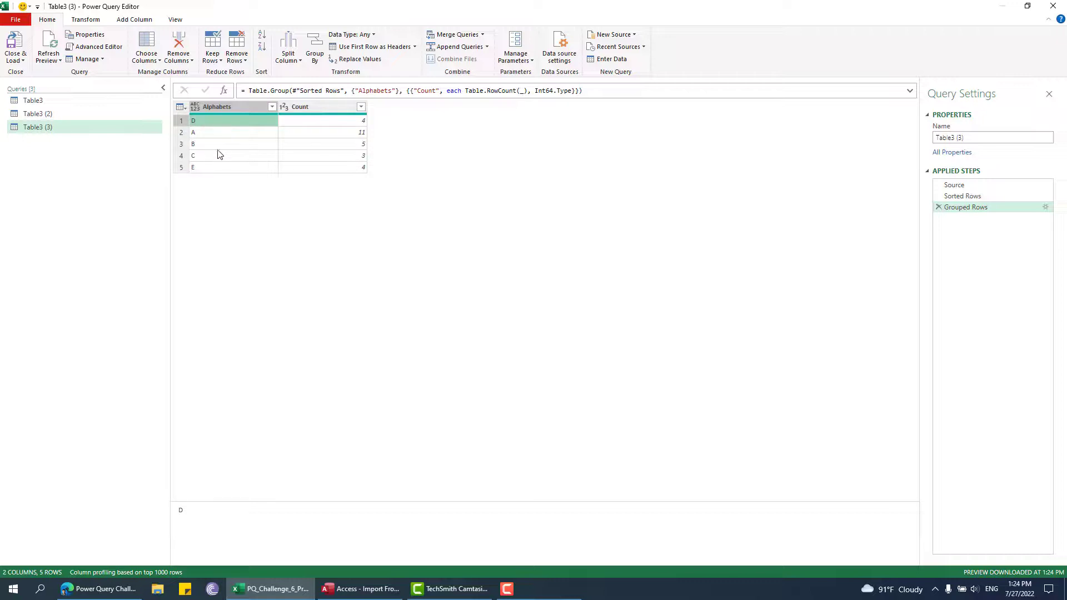
pyautogui.click(204, 134)
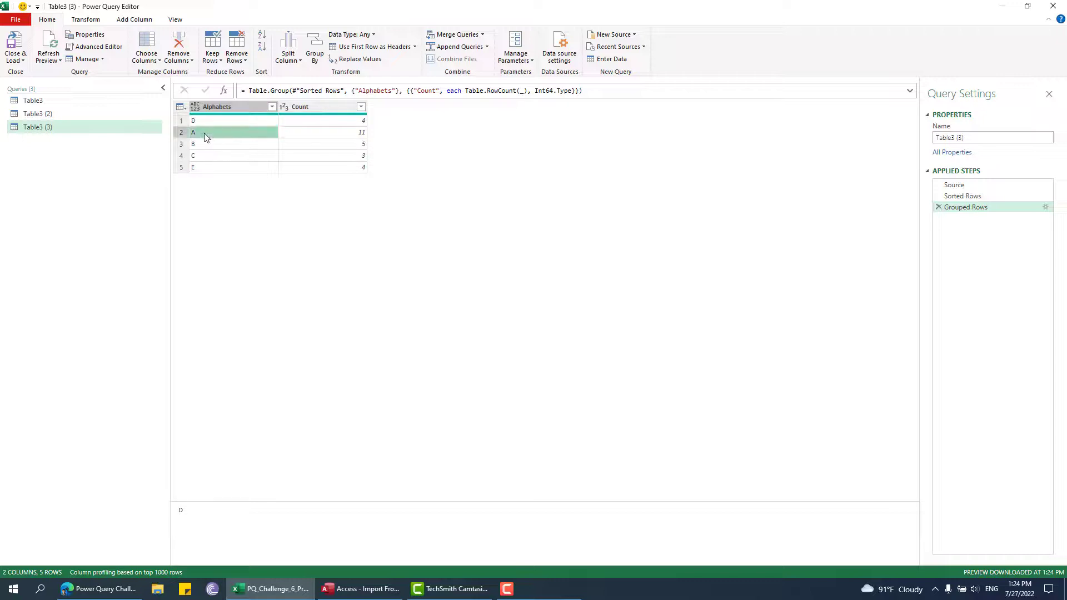
pyautogui.click(963, 197)
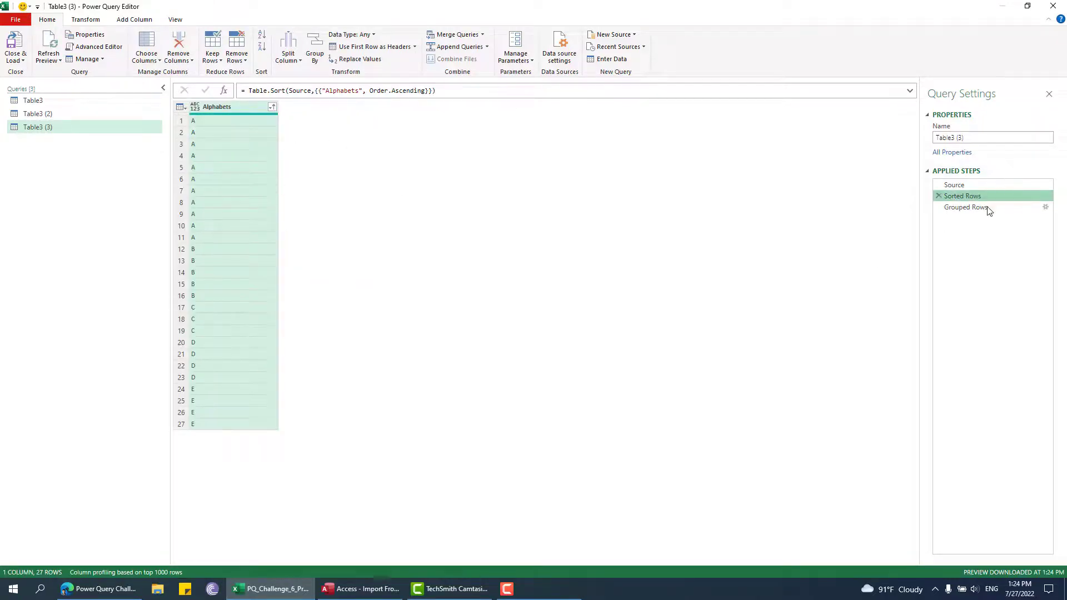
pyautogui.click(978, 208)
pyautogui.click(968, 184)
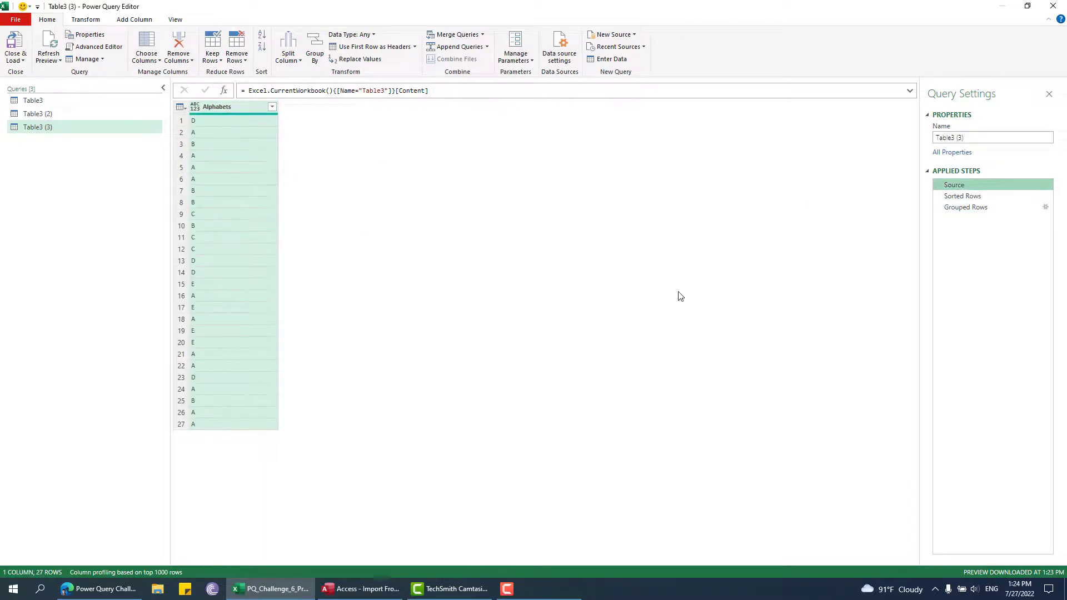
pyautogui.click(960, 207)
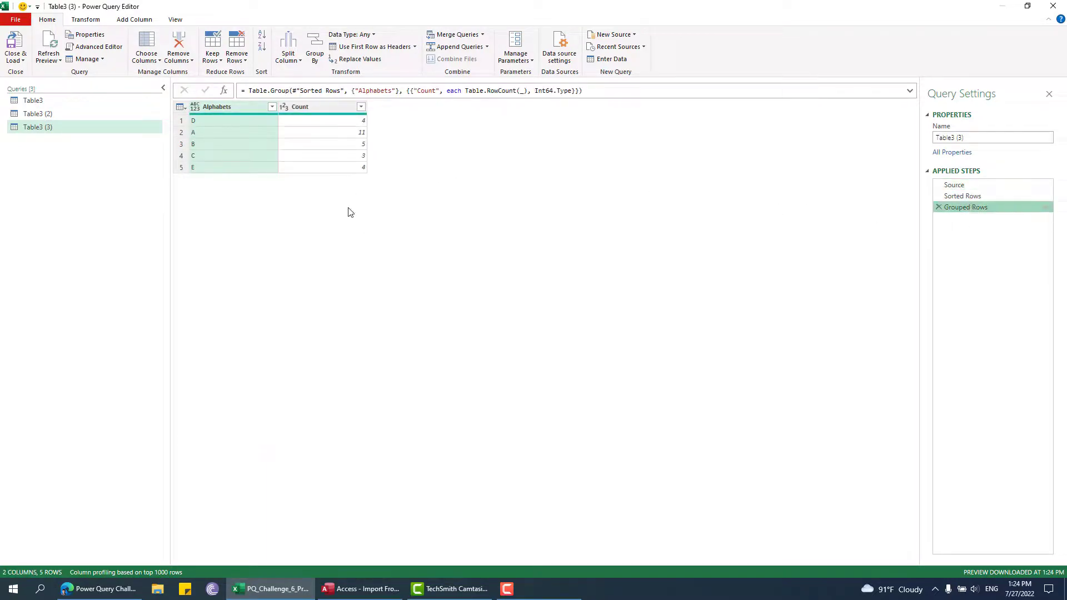